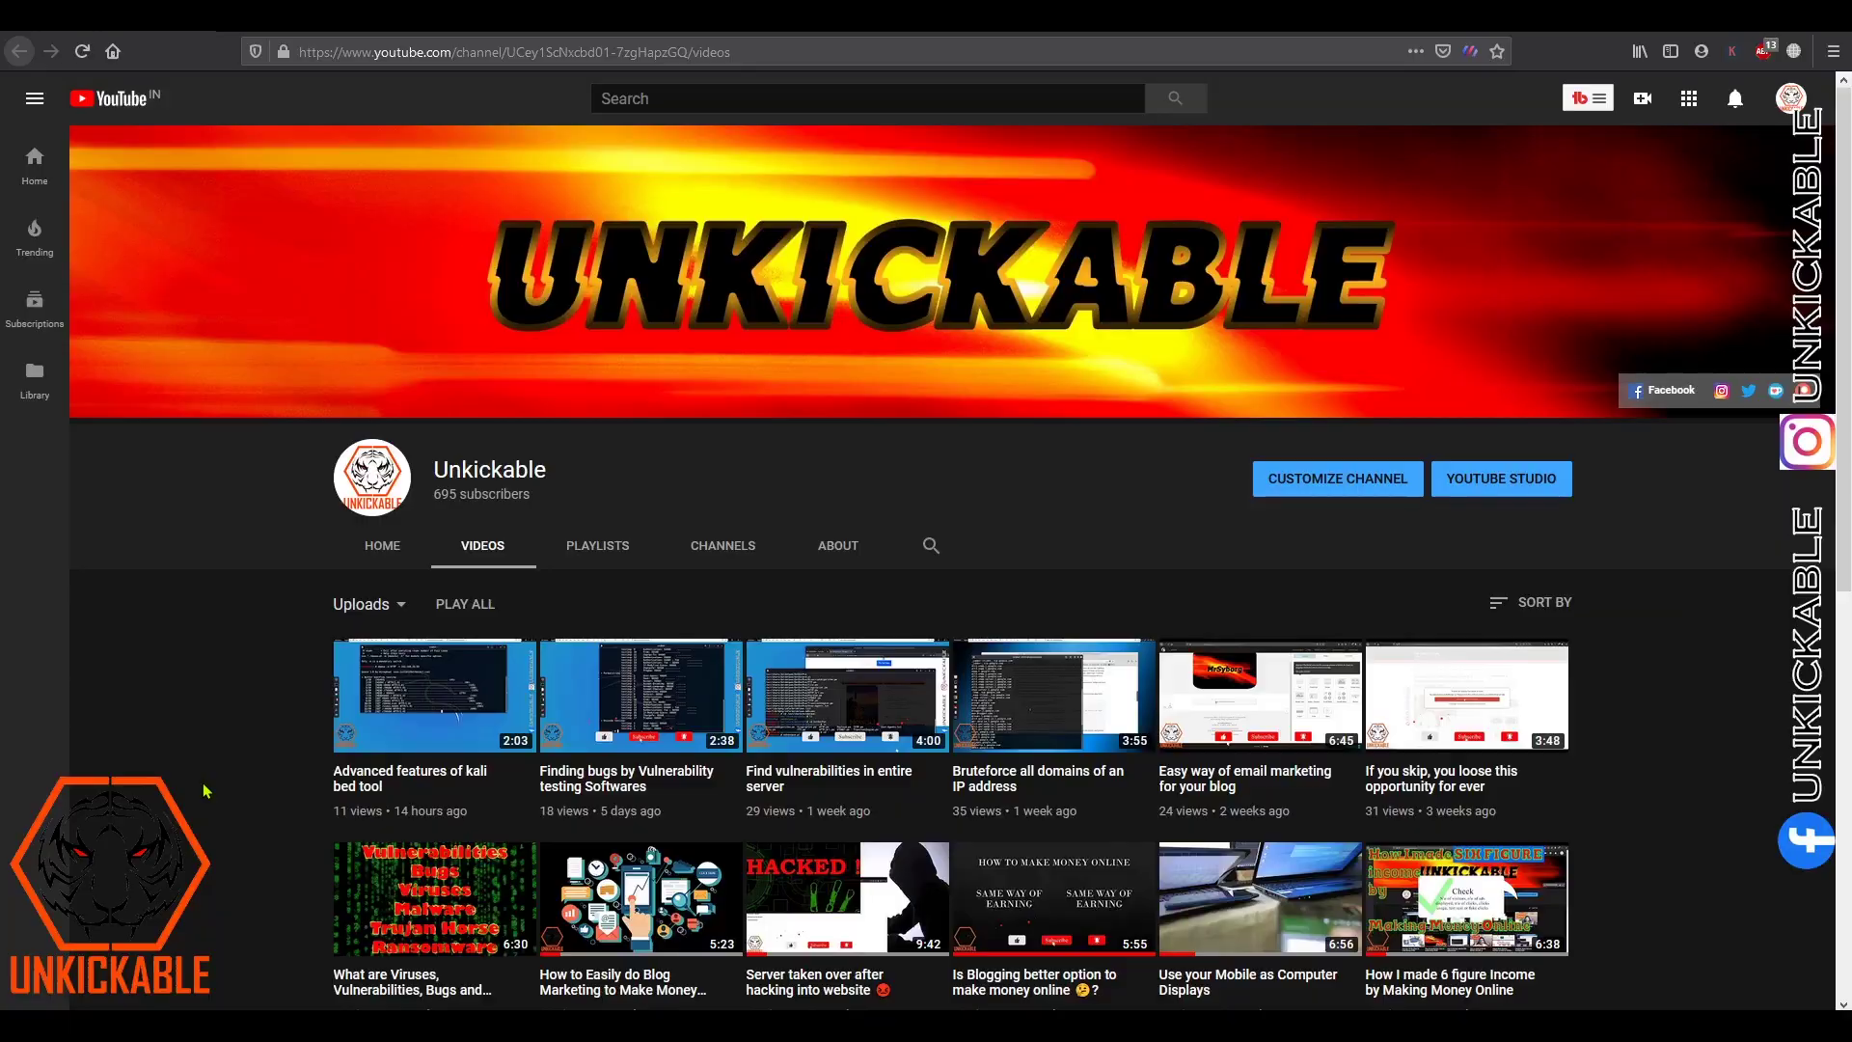
Load securitytrails.com in a new tab and enter facebook.com in its free domain search box.
{"action": "key", "text": "ctrl+t"}
{"action": "type", "text": "https://securitytrails.com/"}
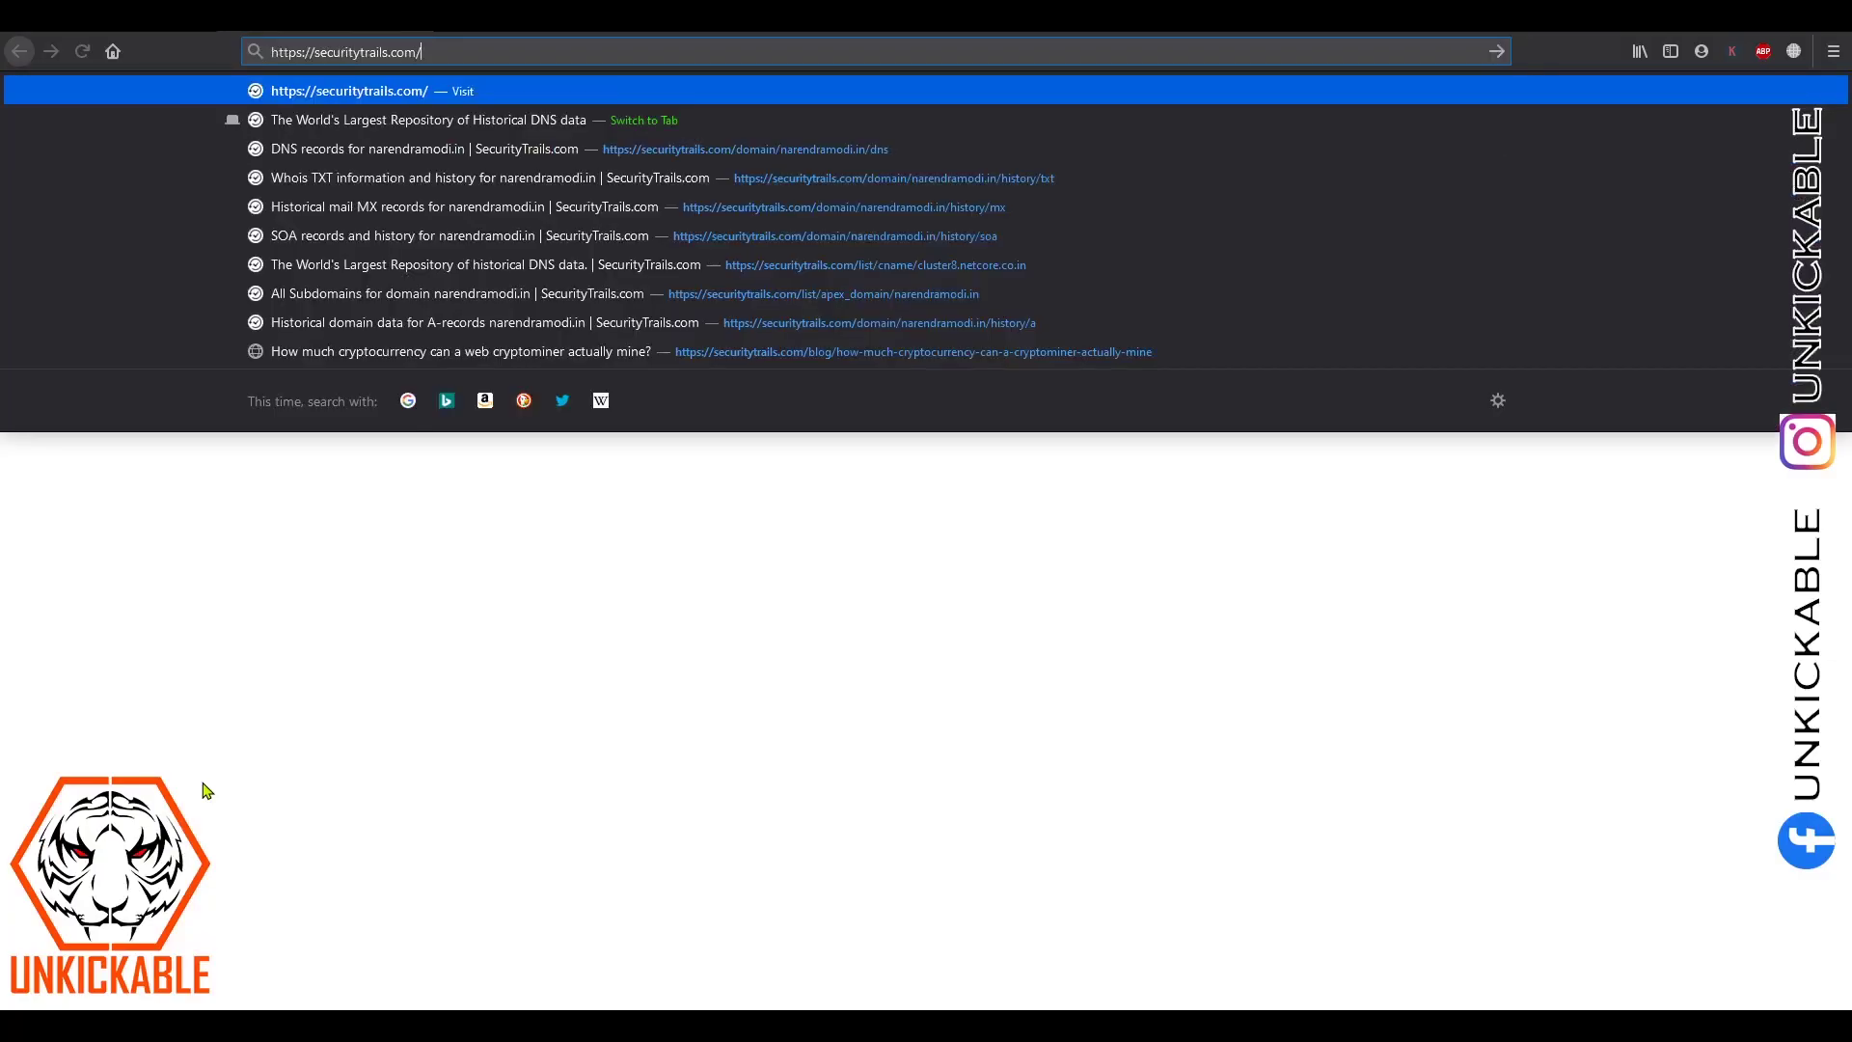
{"action": "key", "text": "Return"}
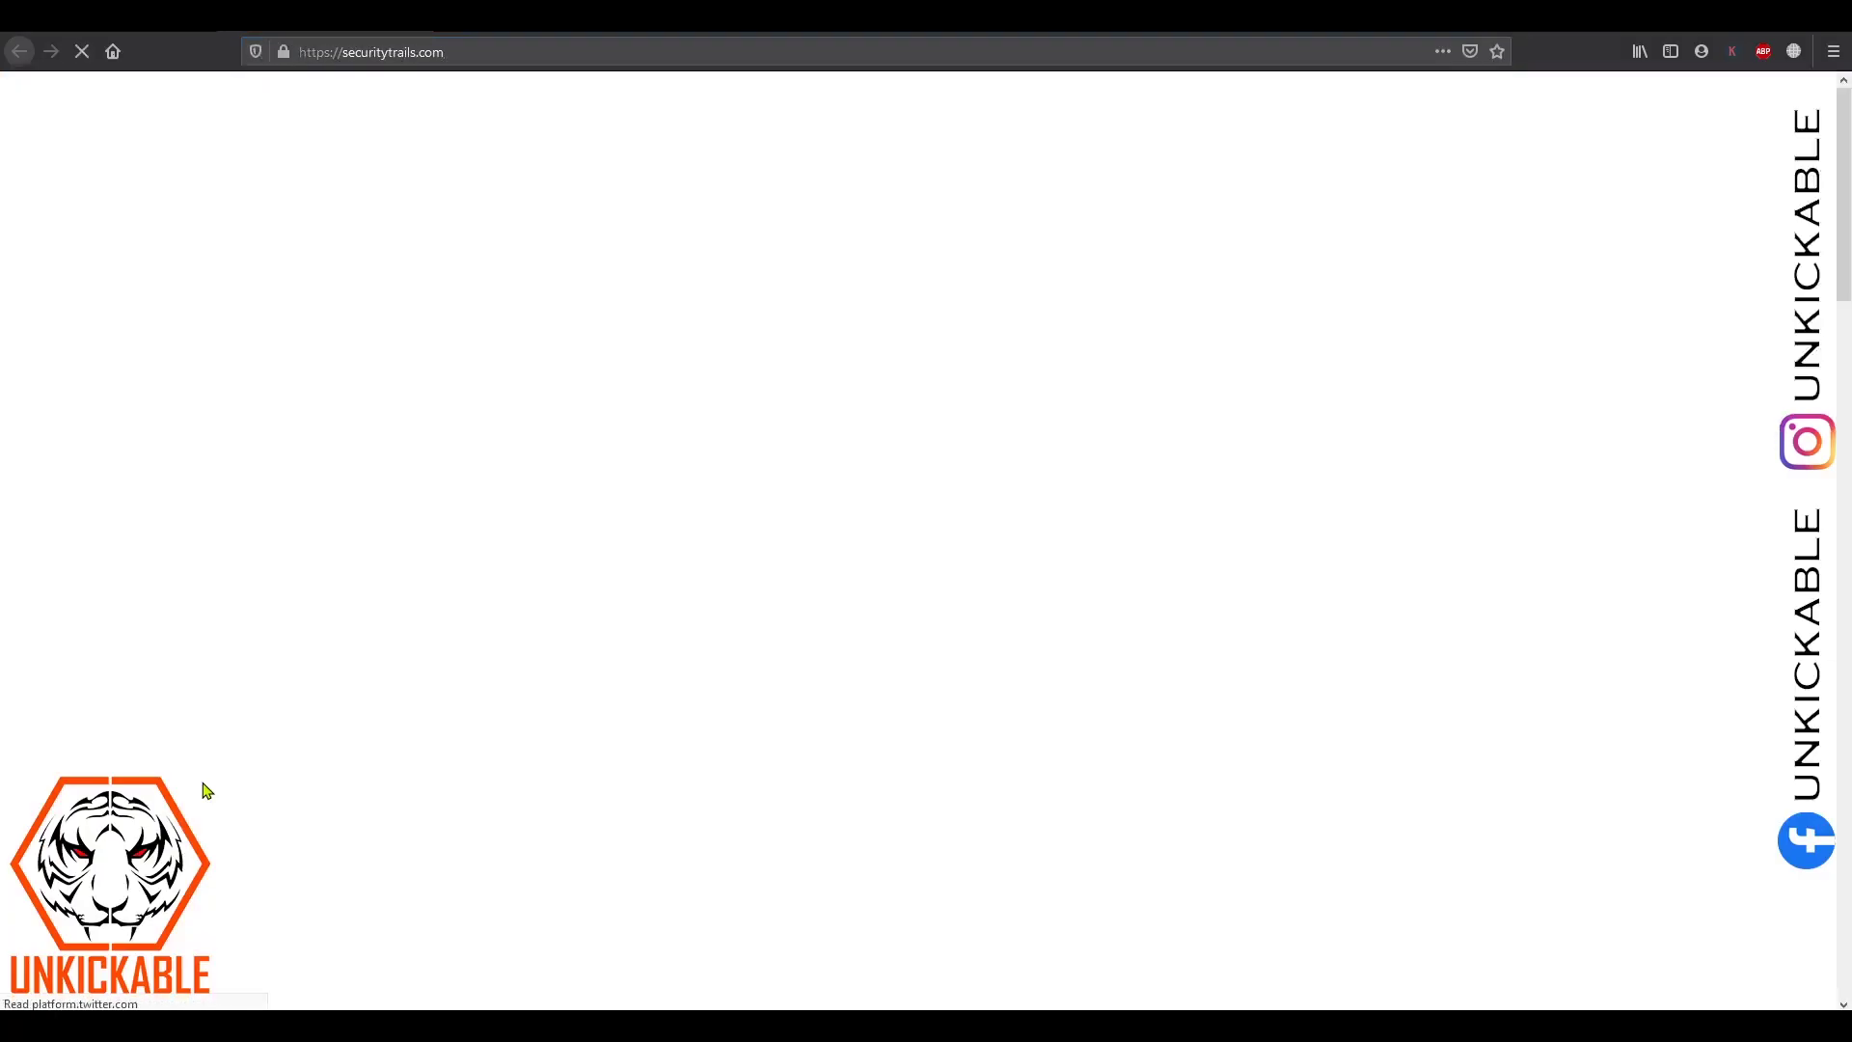
{"action": "scroll", "coordinate": [1244, 473], "scroll_direction": "down", "scroll_amount": 5}
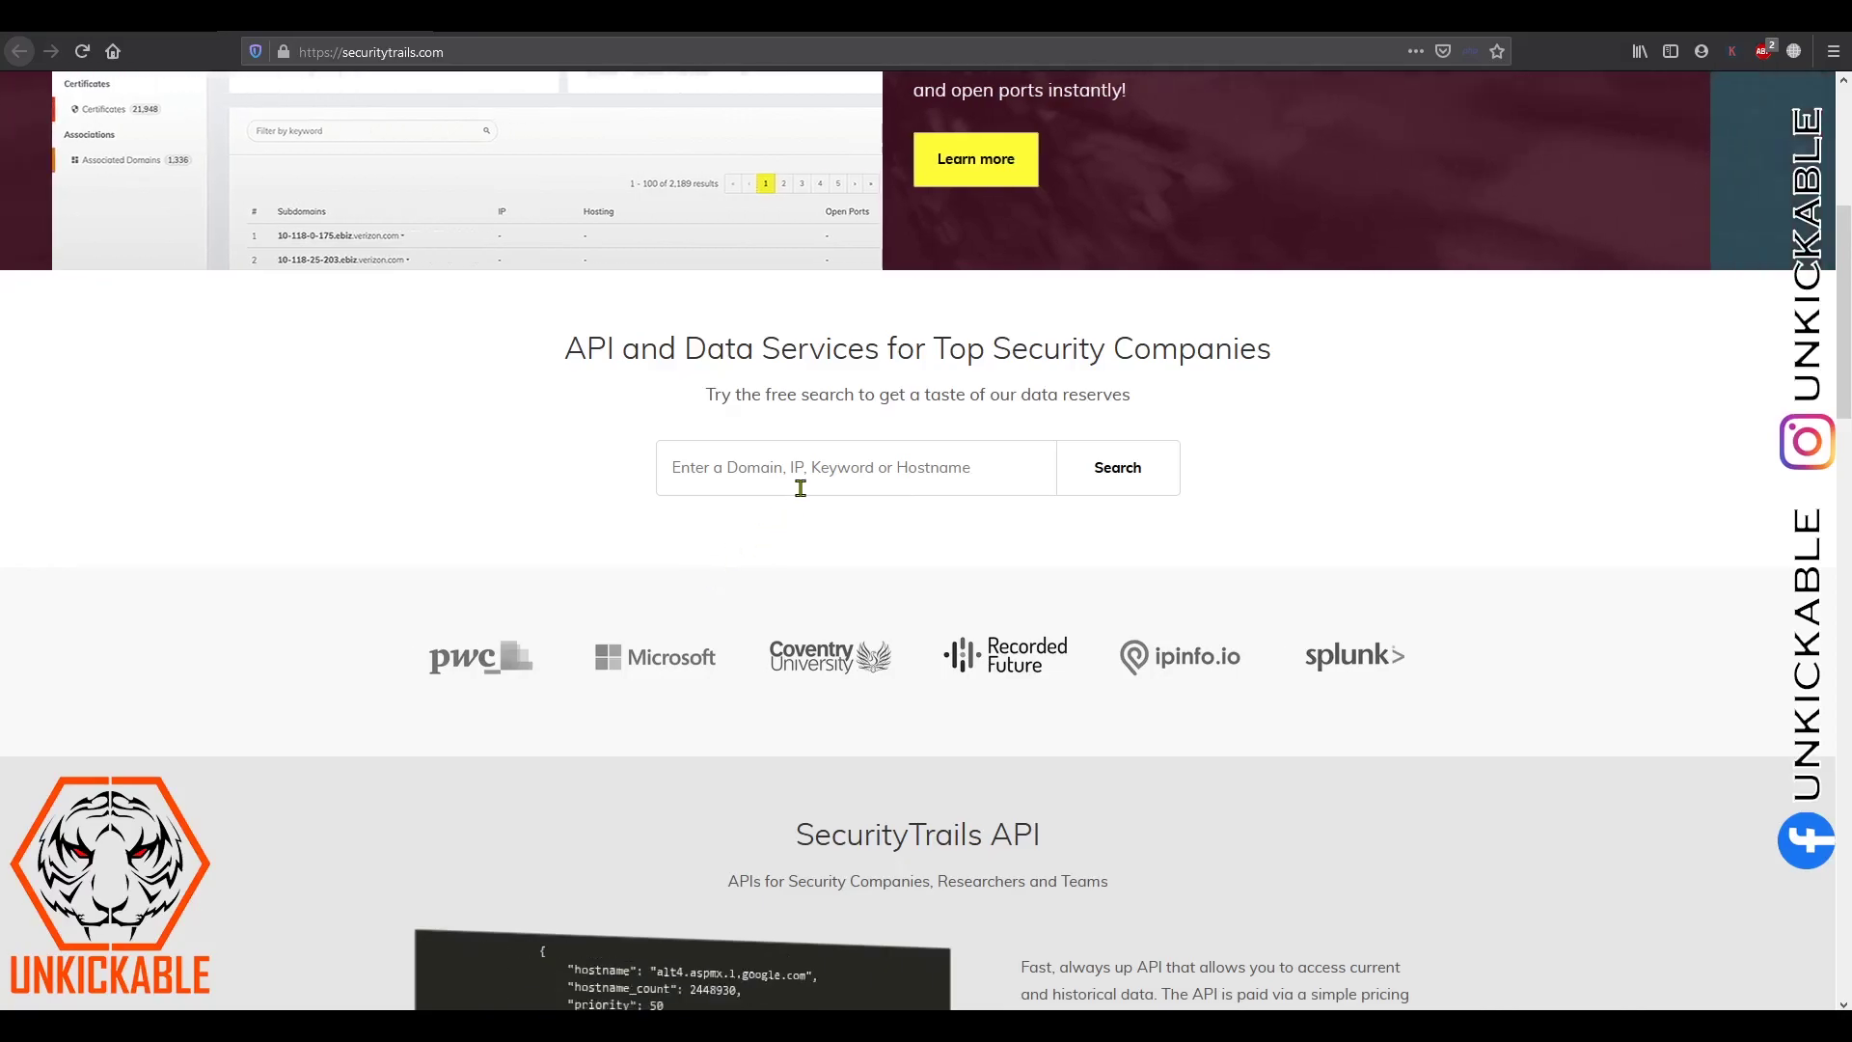
{"action": "left_click", "coordinate": [946, 463]}
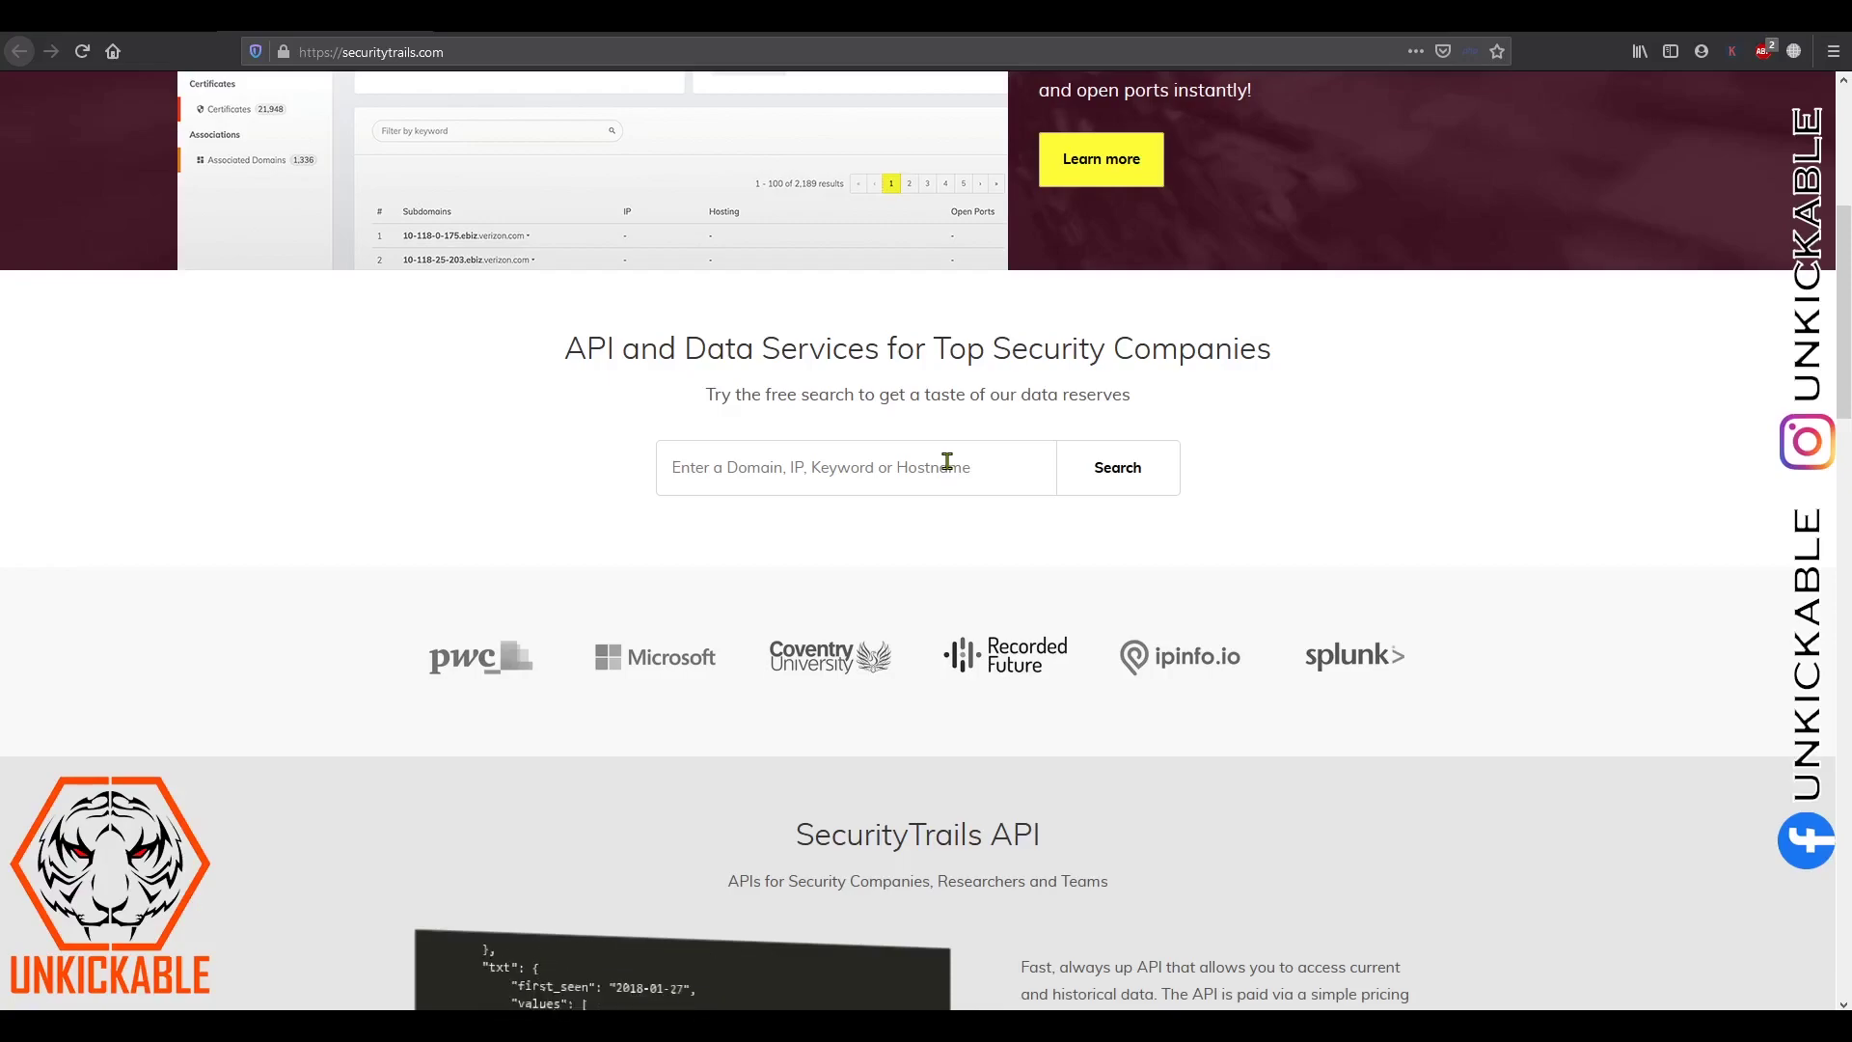
{"action": "type", "text": "fac"}
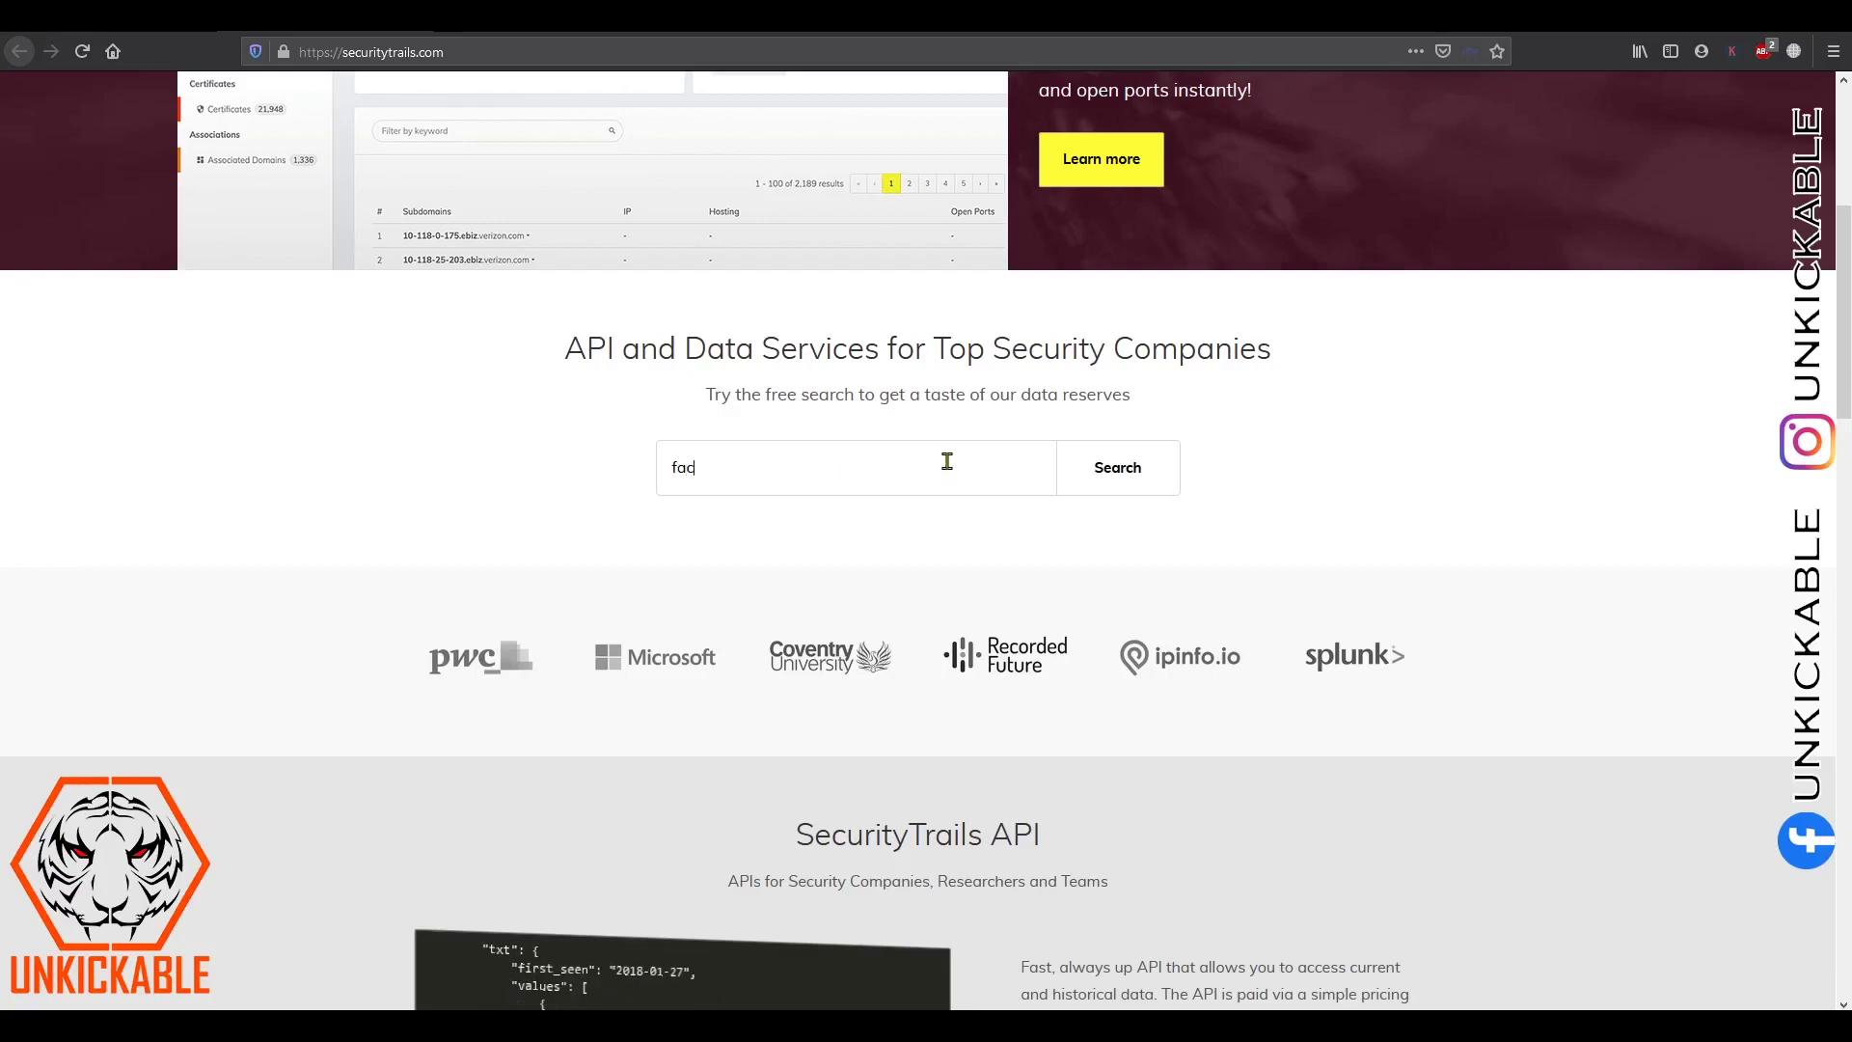
{"action": "type", "text": "ebook"}
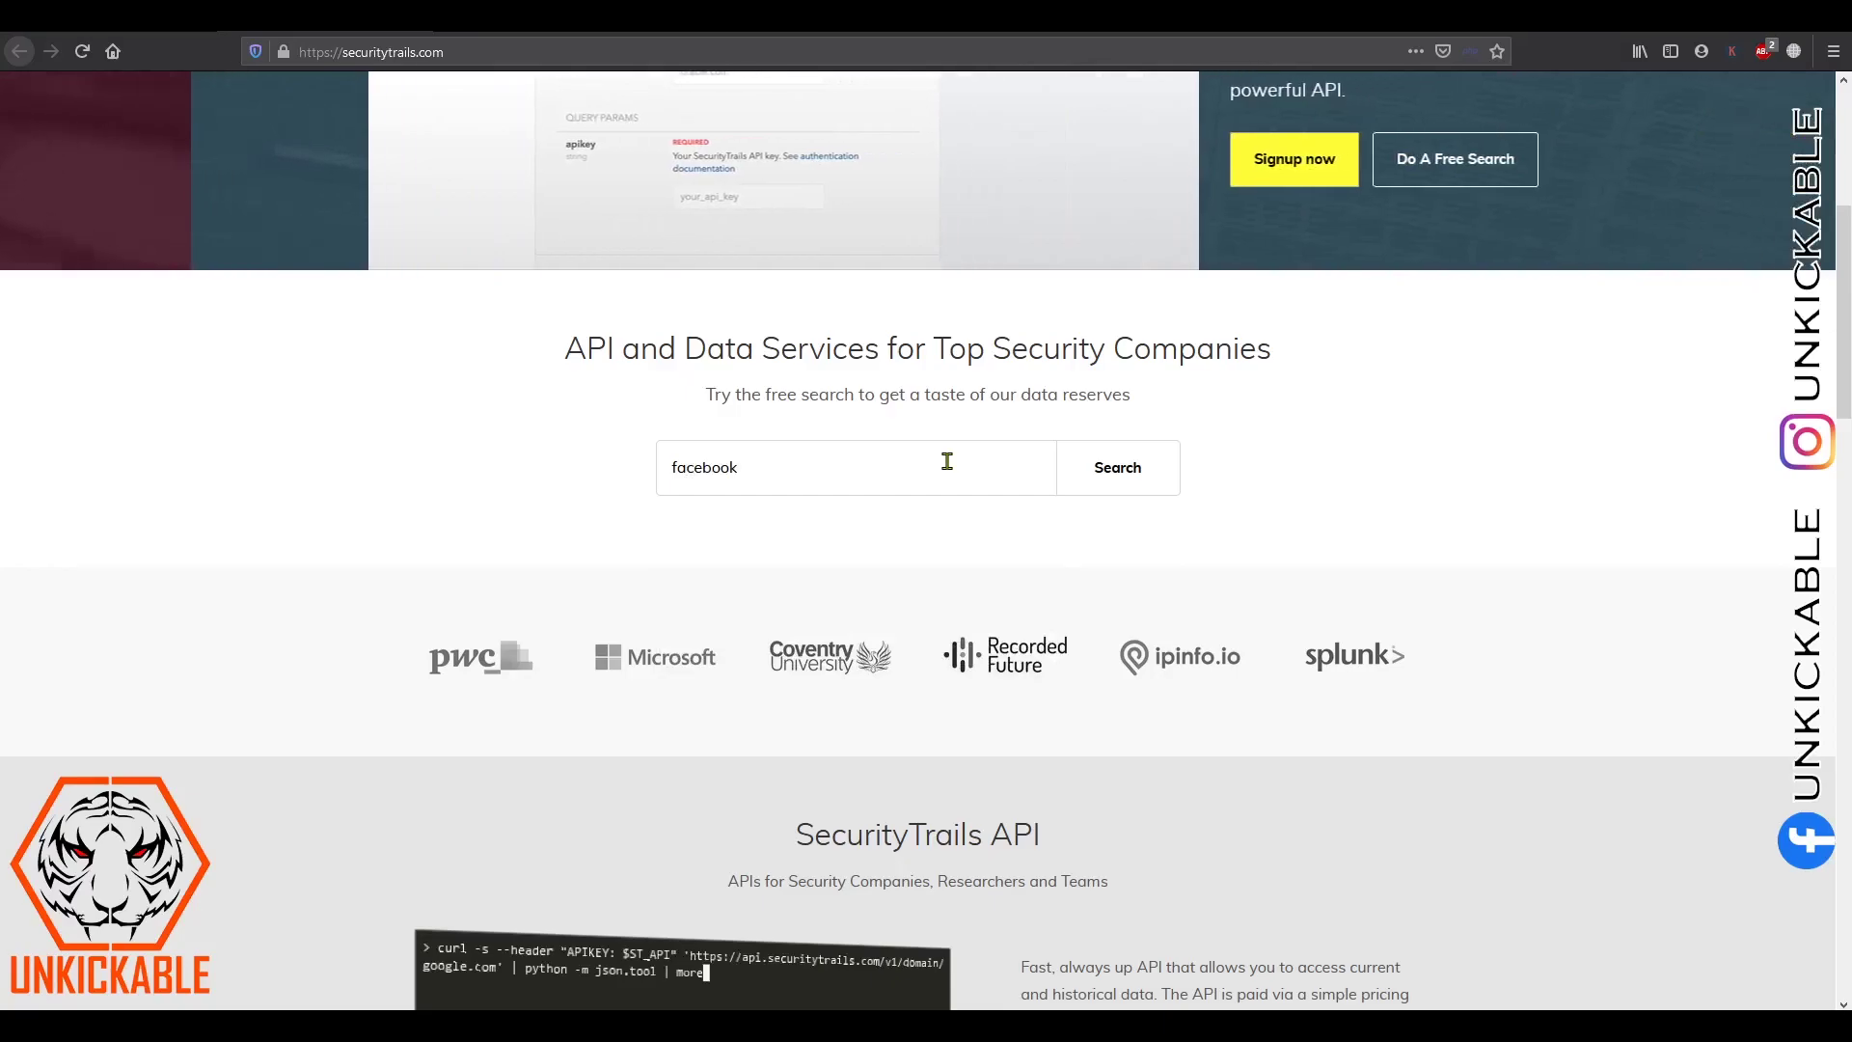
{"action": "type", "text": ".com"}
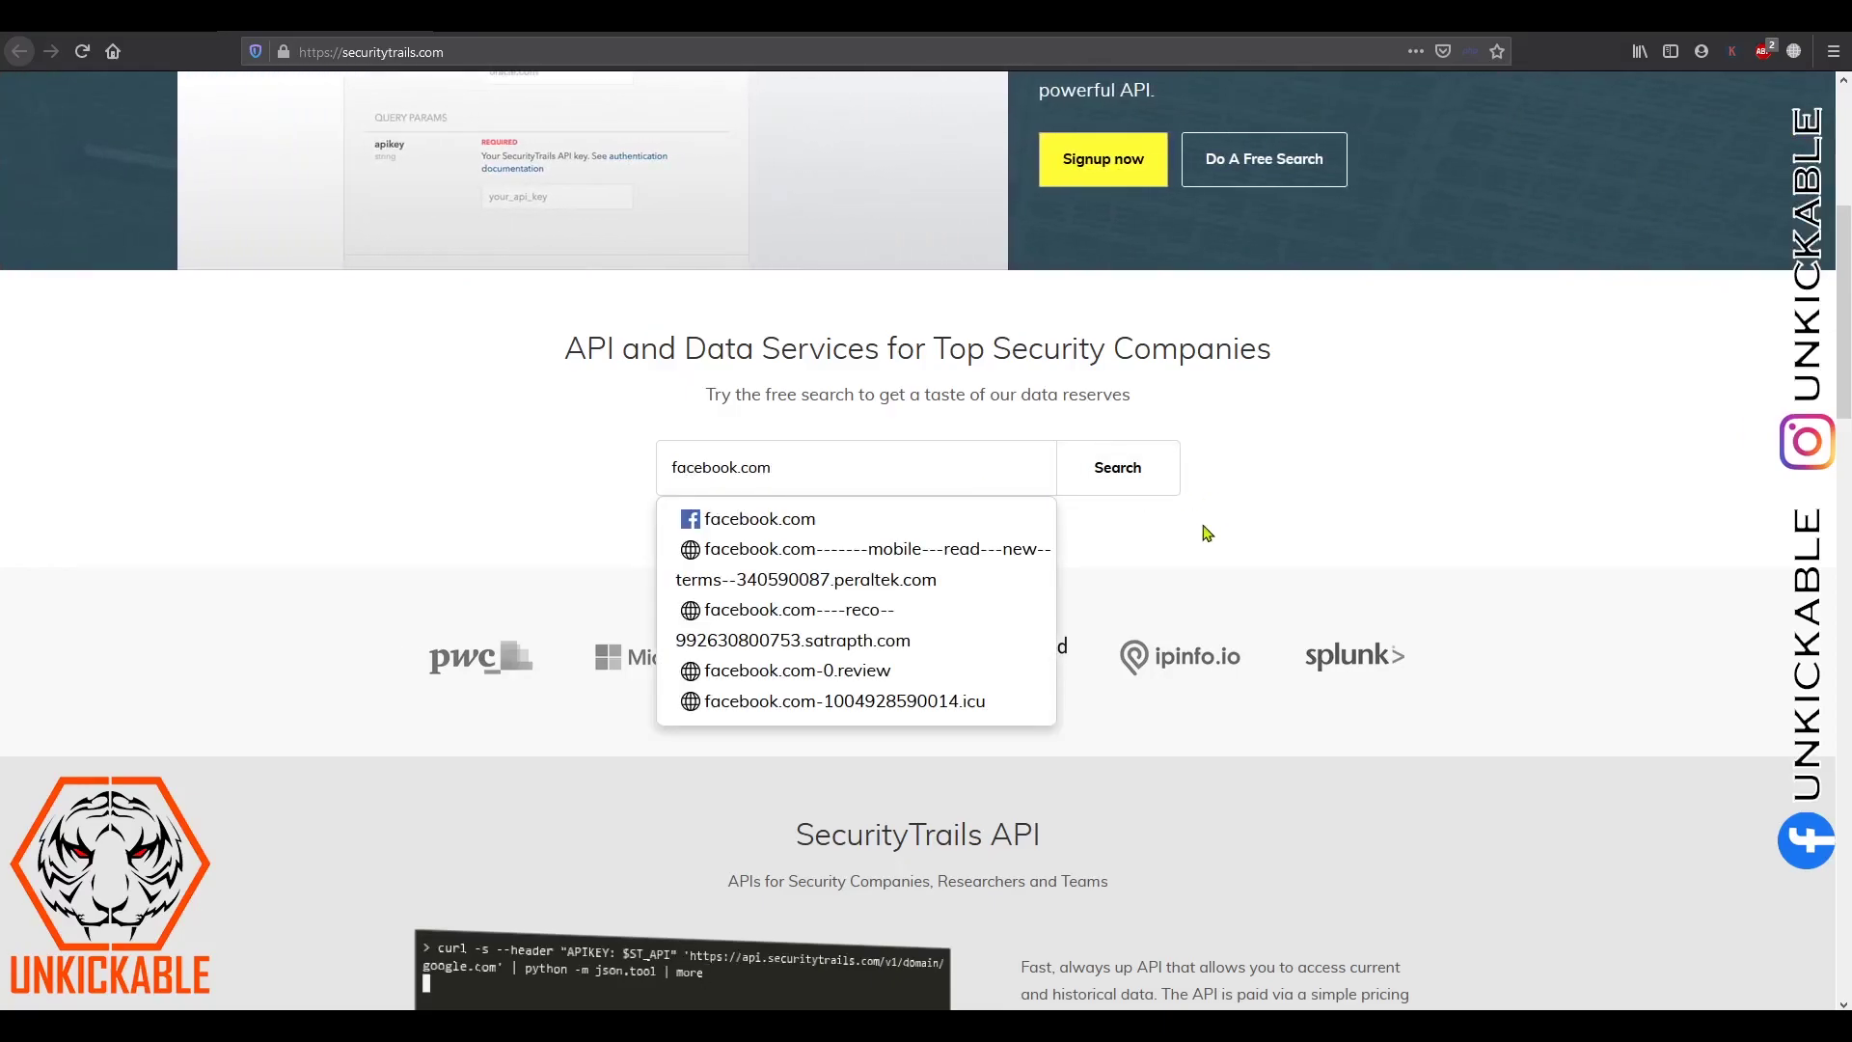
Open facebook.com's DNS records page listing its A, AAAA, MX, NS, SOA and TXT records.
{"action": "left_click", "coordinate": [796, 528]}
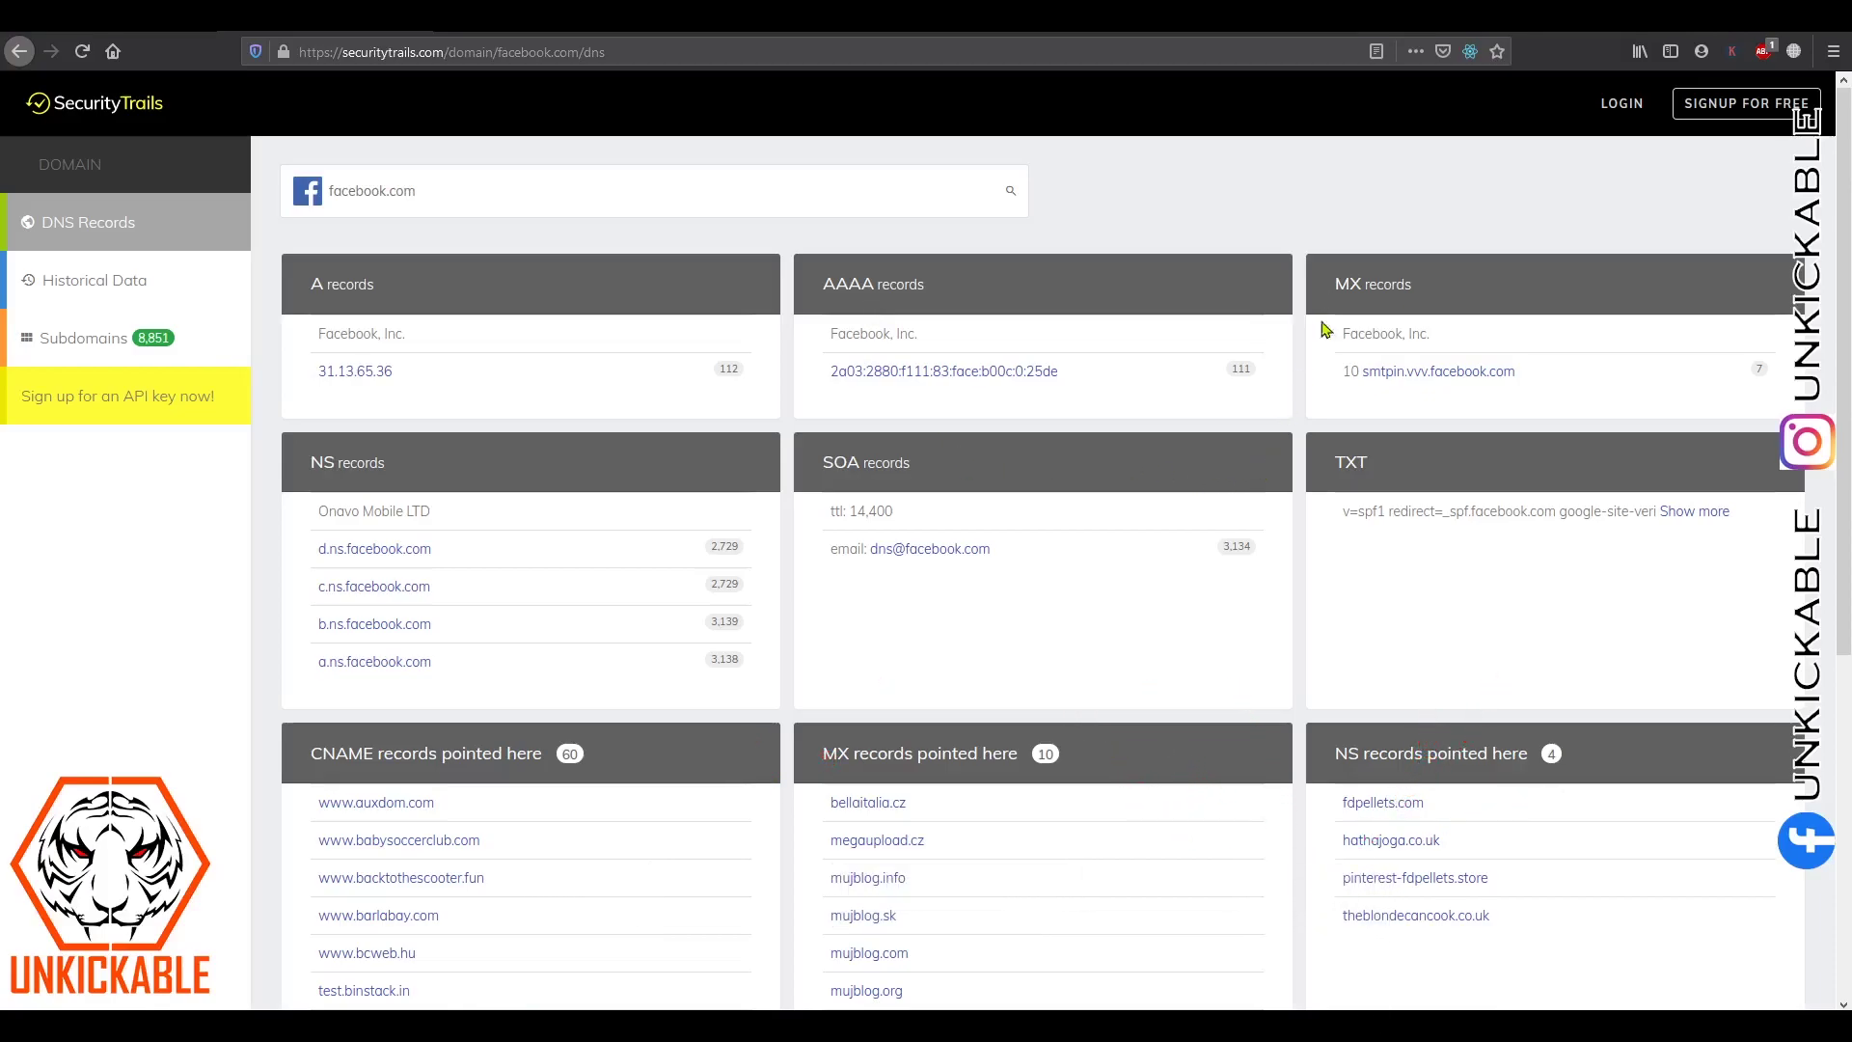
Browse facebook.com's 8,851 subdomains with their hosting providers, returning to the table's top.
{"action": "left_click", "coordinate": [104, 354]}
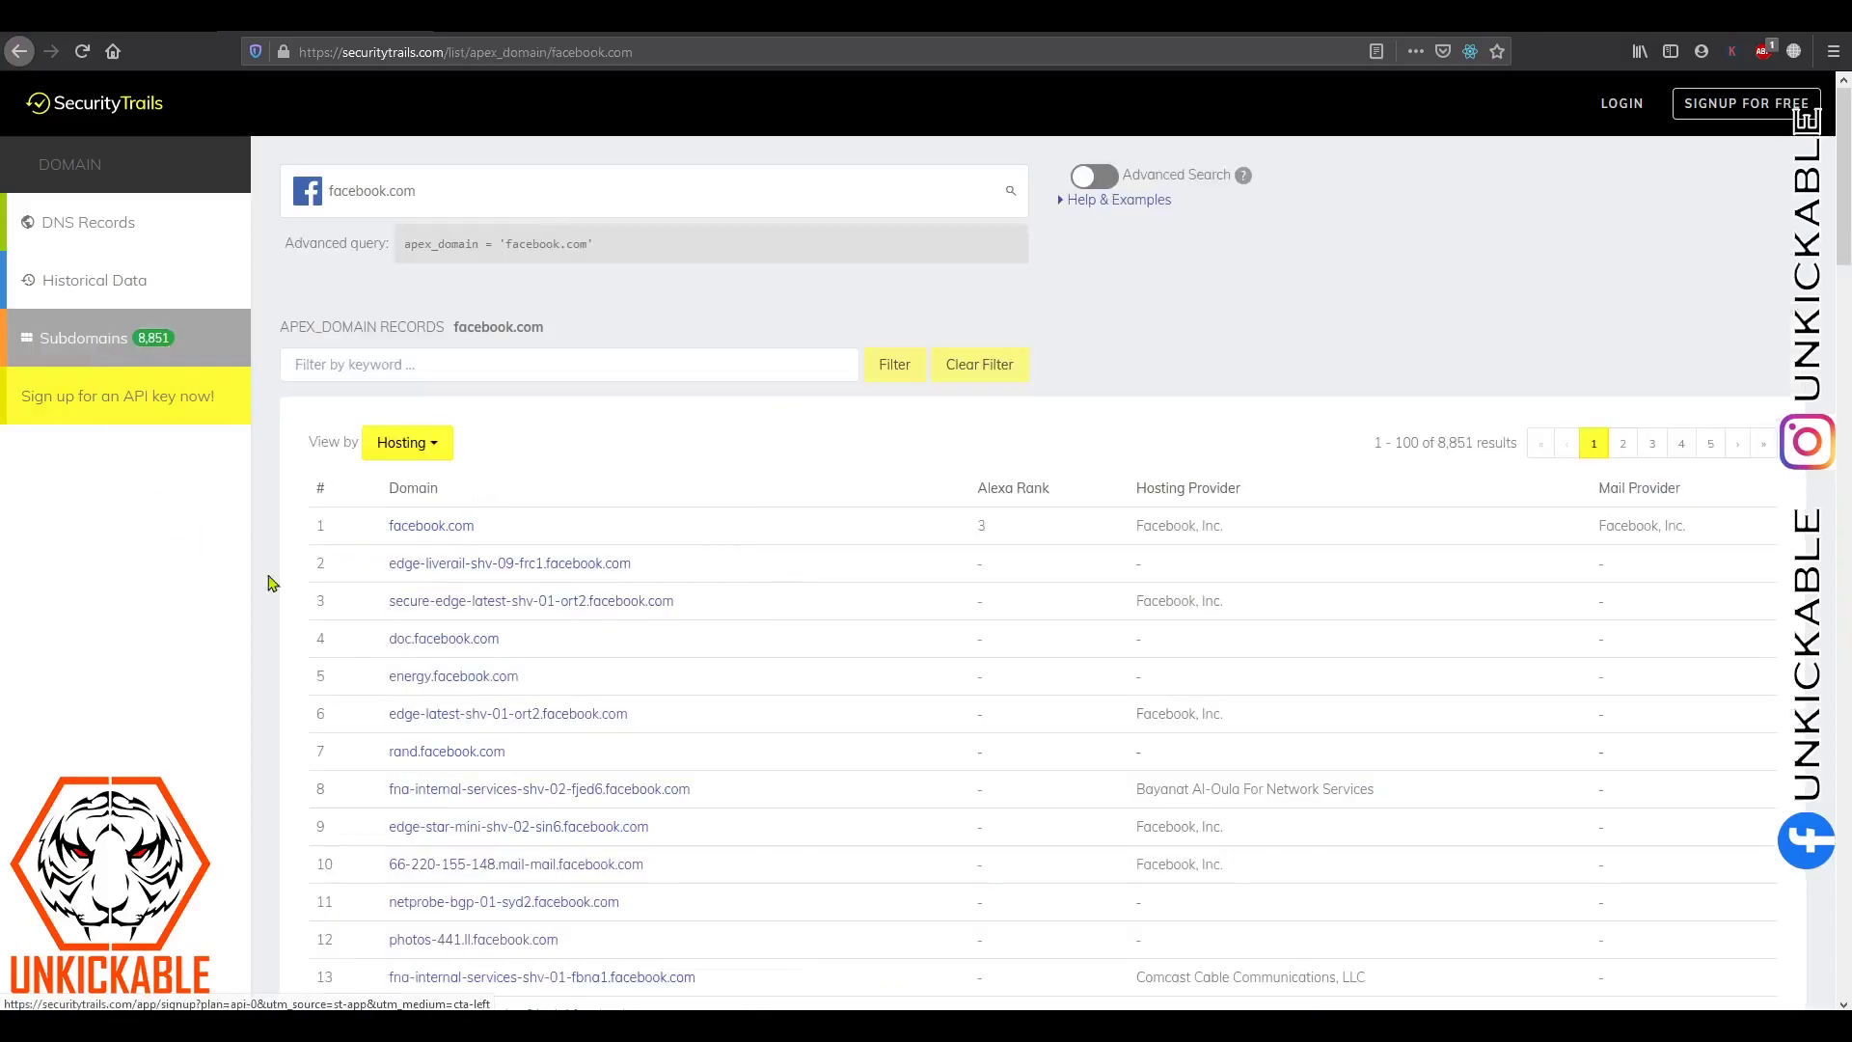
{"action": "scroll", "coordinate": [750, 450], "scroll_direction": "down", "scroll_amount": 2}
{"action": "scroll", "coordinate": [749, 450], "scroll_direction": "down", "scroll_amount": 15}
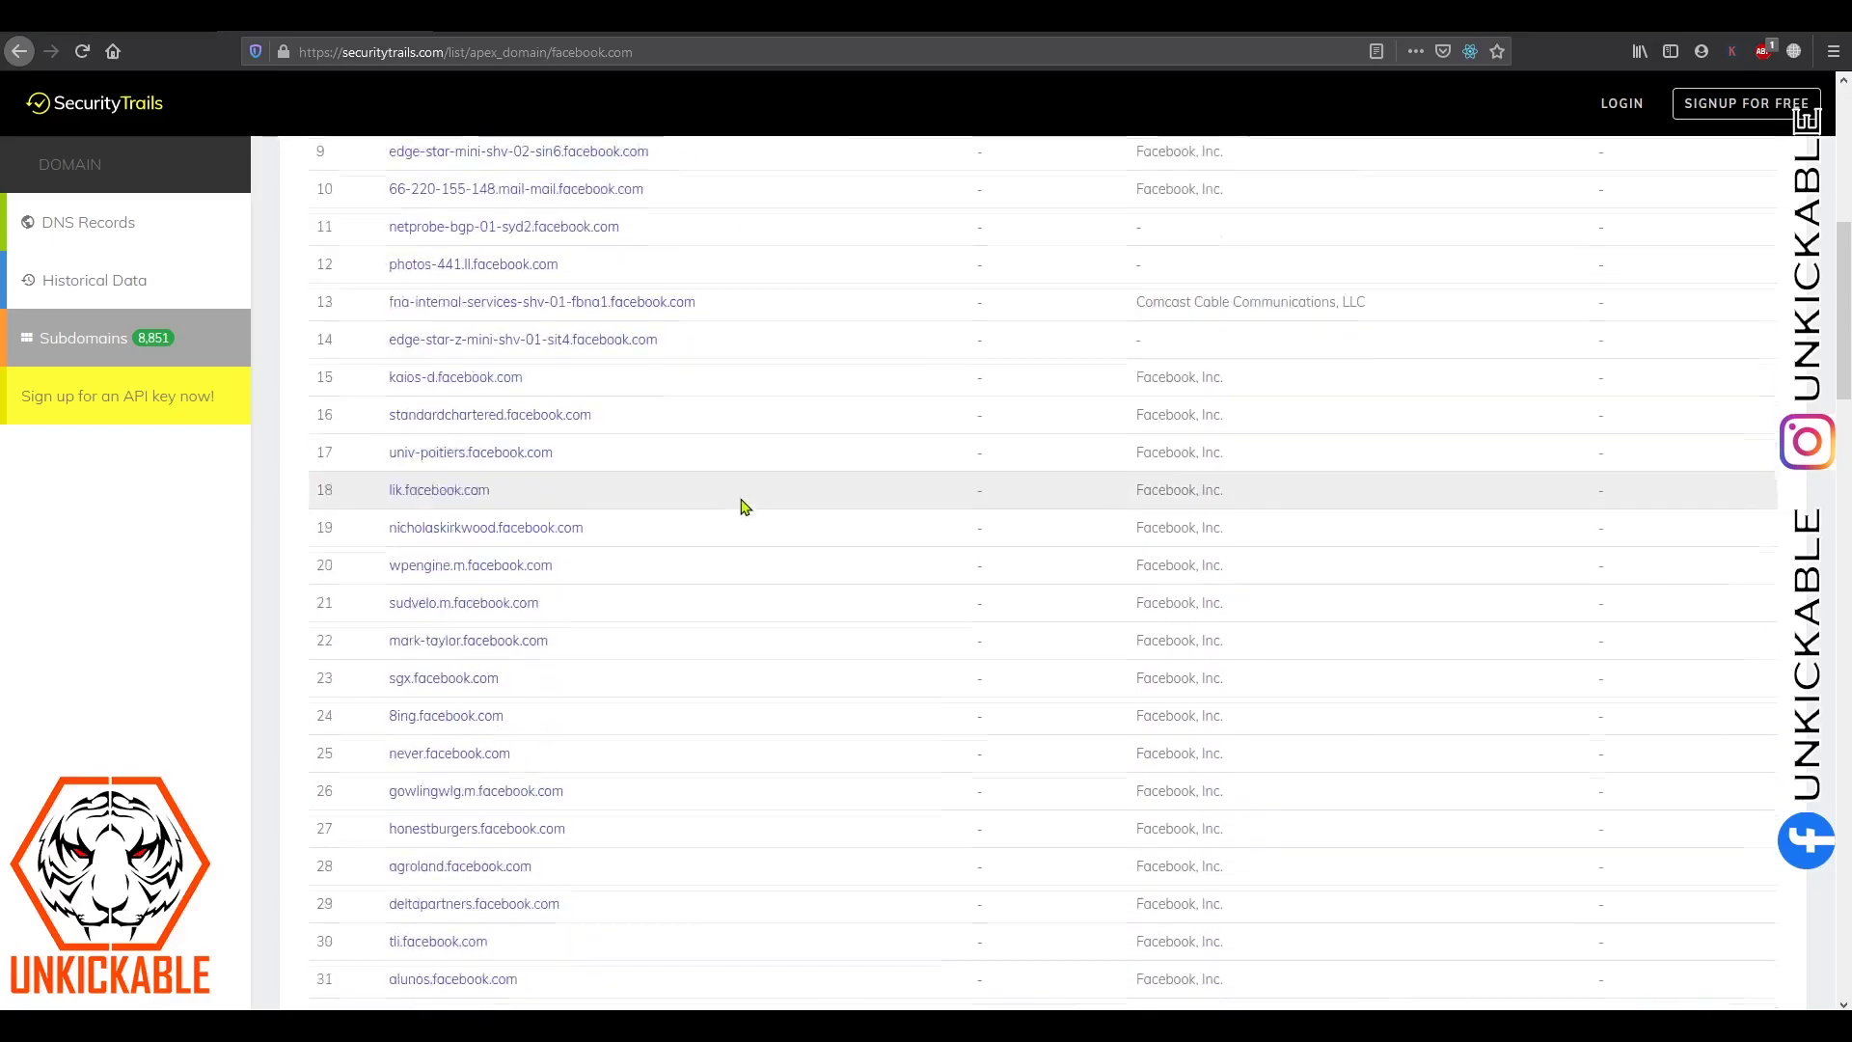
{"action": "scroll", "coordinate": [745, 524], "scroll_direction": "down", "scroll_amount": 15}
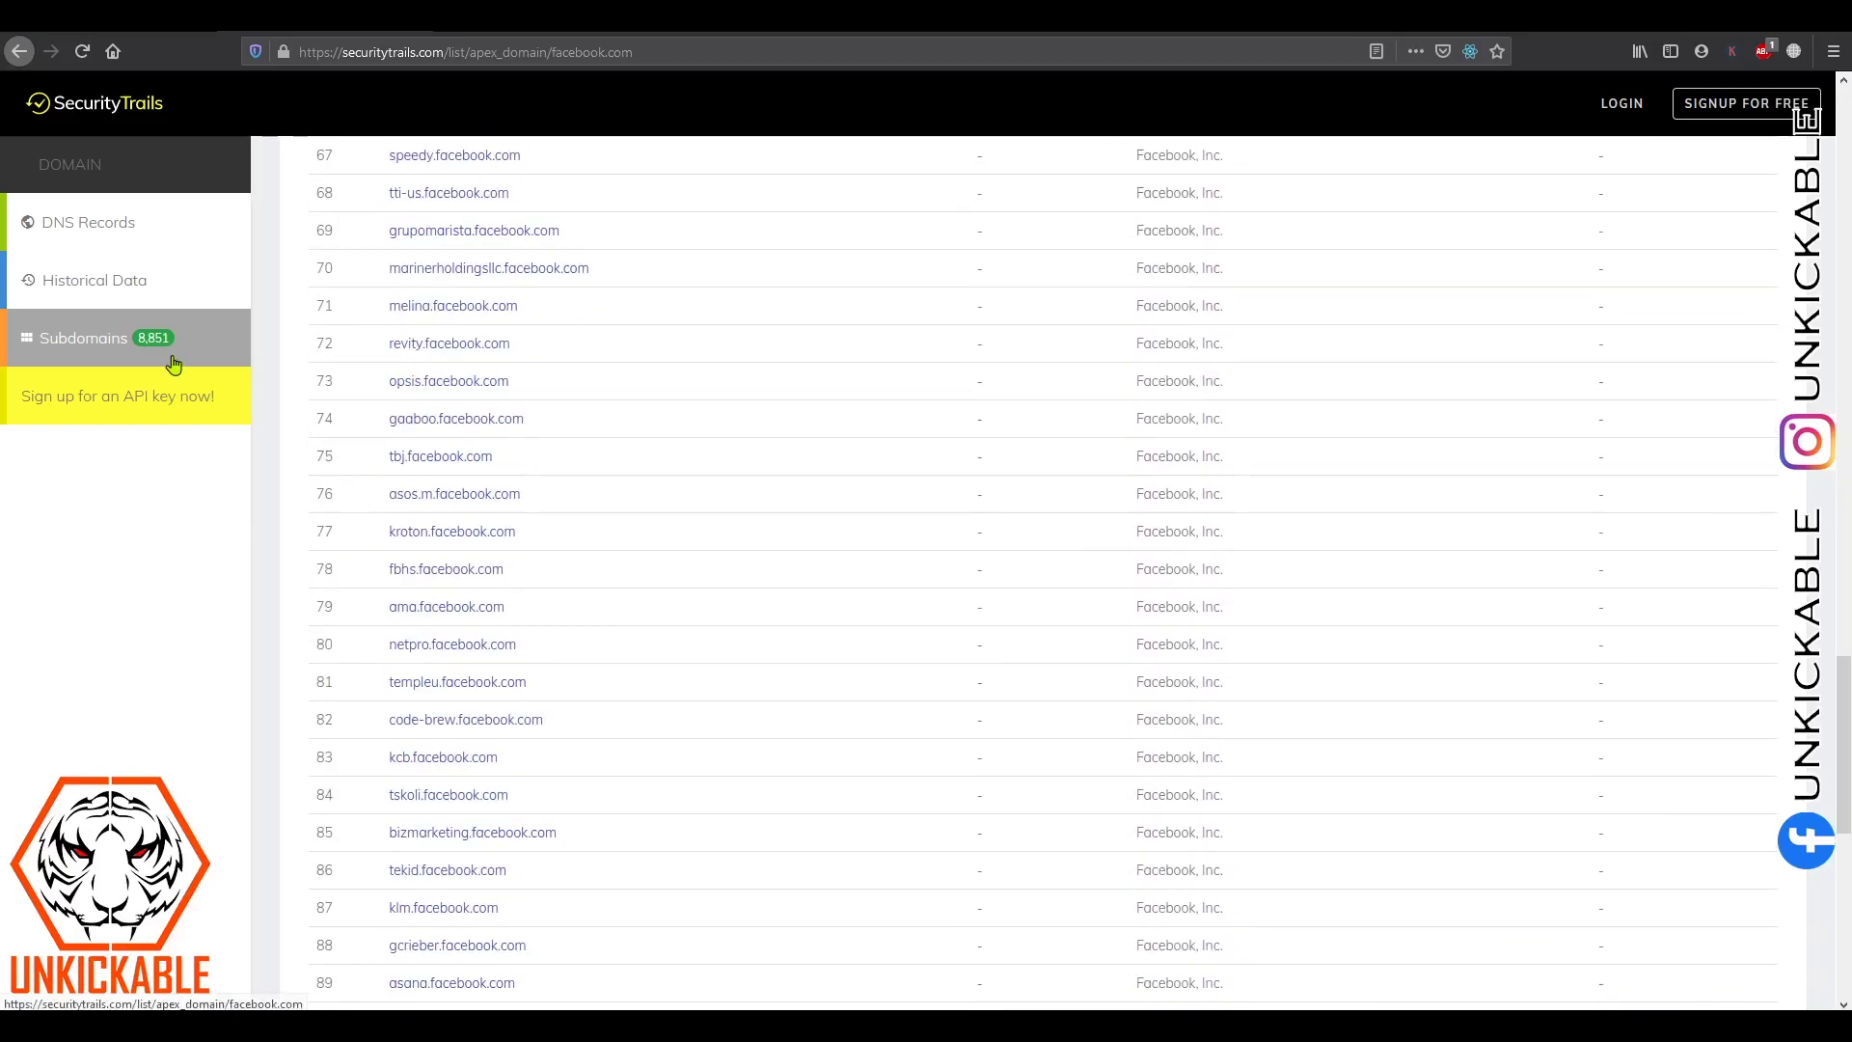
{"action": "scroll", "coordinate": [773, 541], "scroll_direction": "down", "scroll_amount": 8}
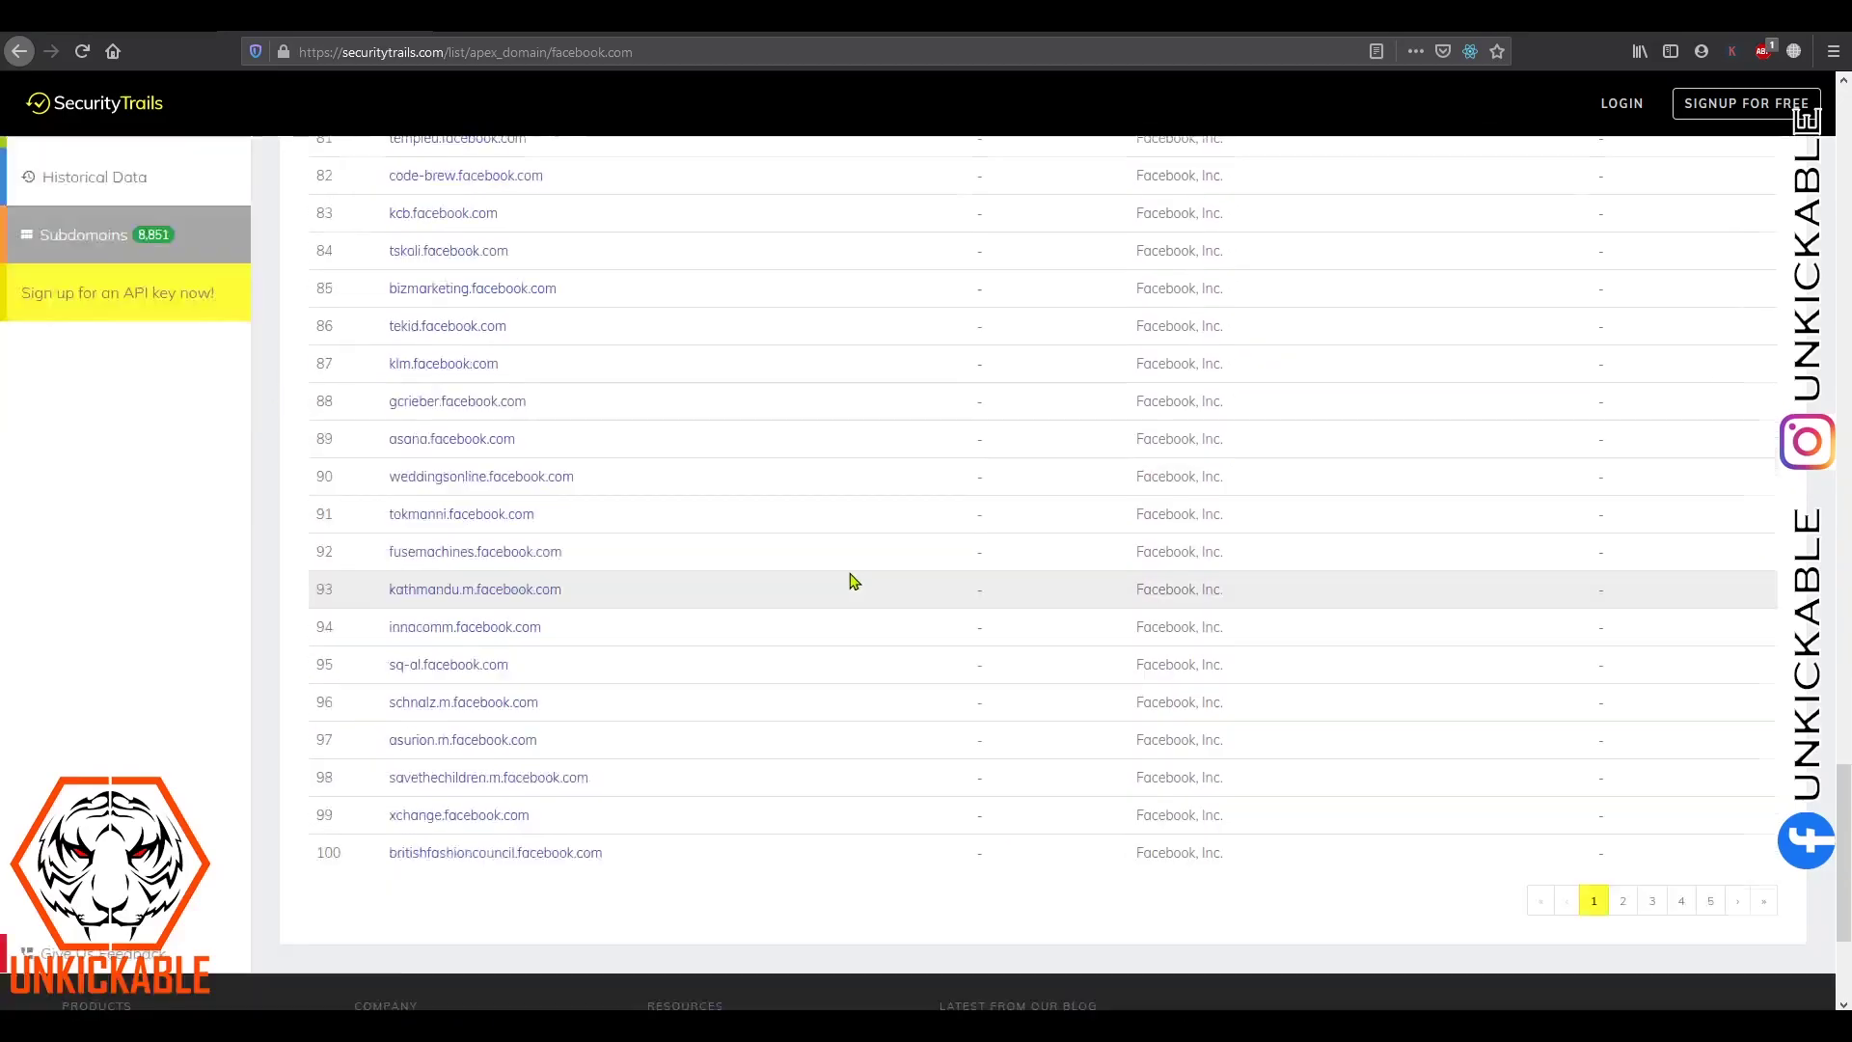
{"action": "key", "text": "Home"}
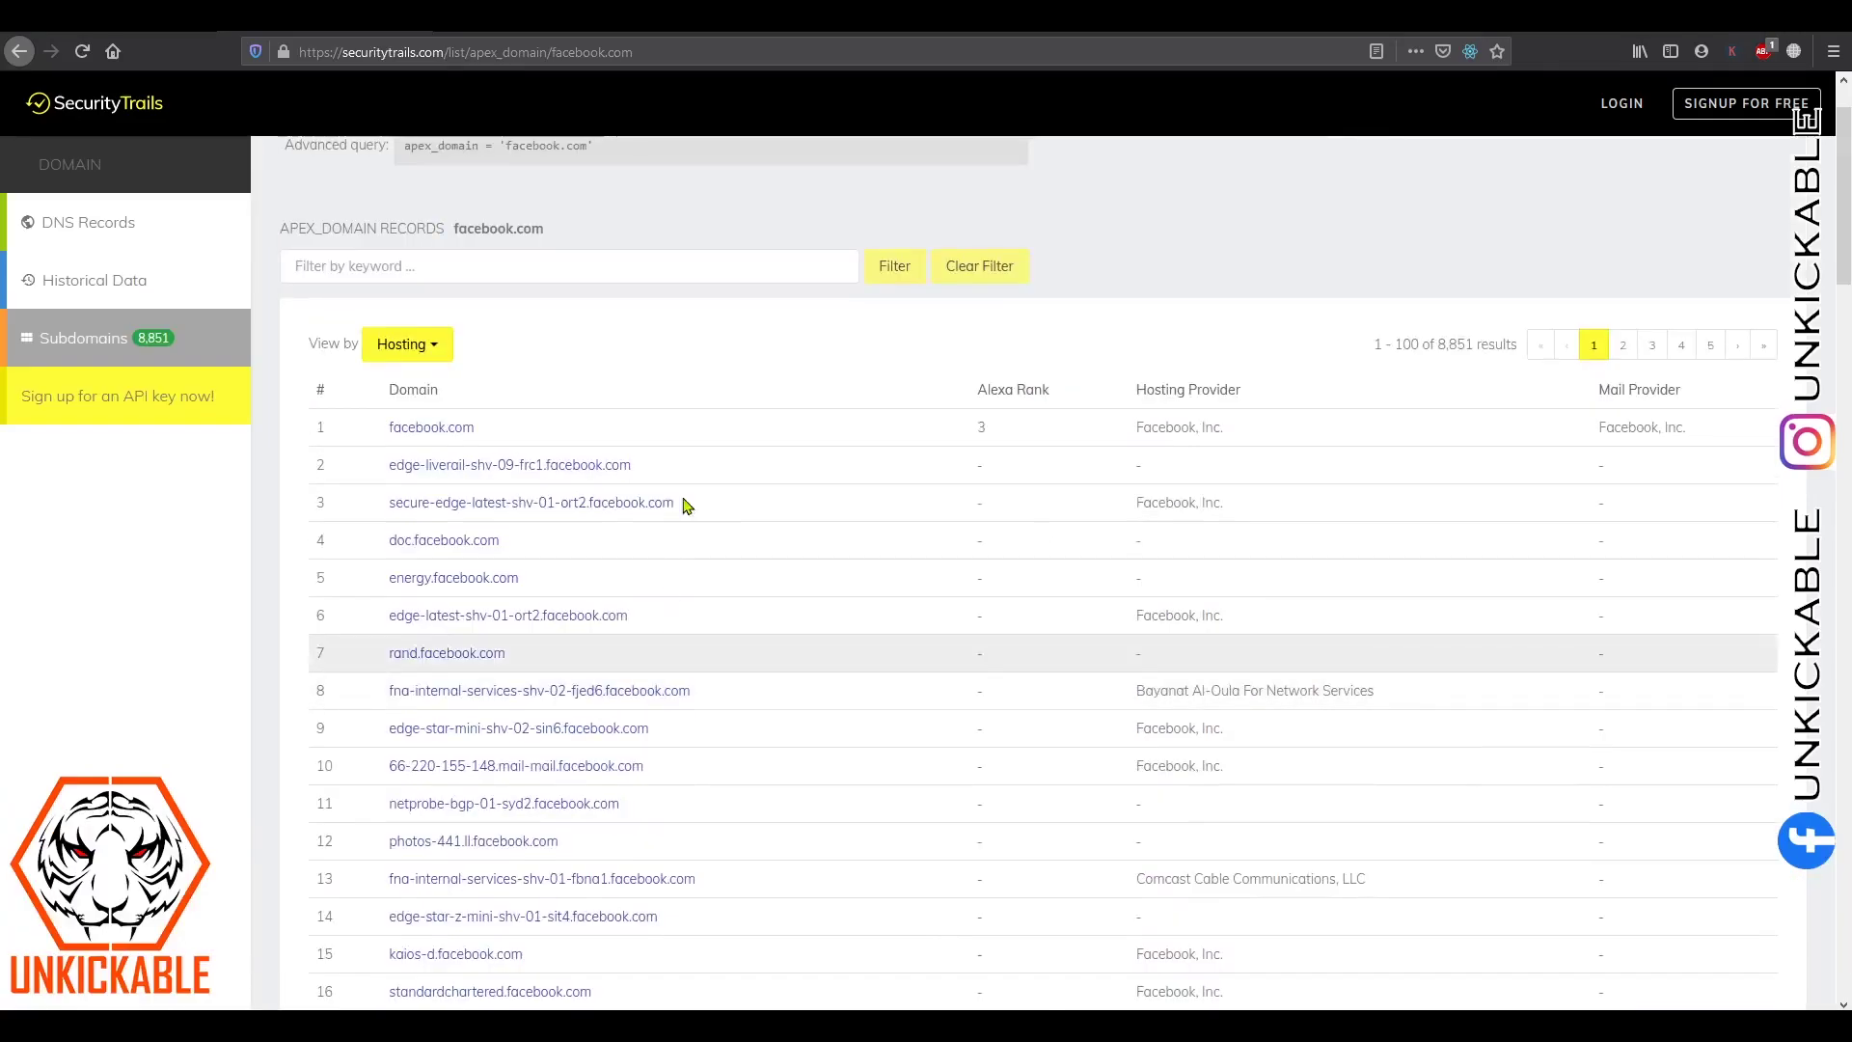
View facebook.com's historical A-record IPs, reaching page 5 with February 2018 entries.
{"action": "left_click", "coordinate": [131, 300]}
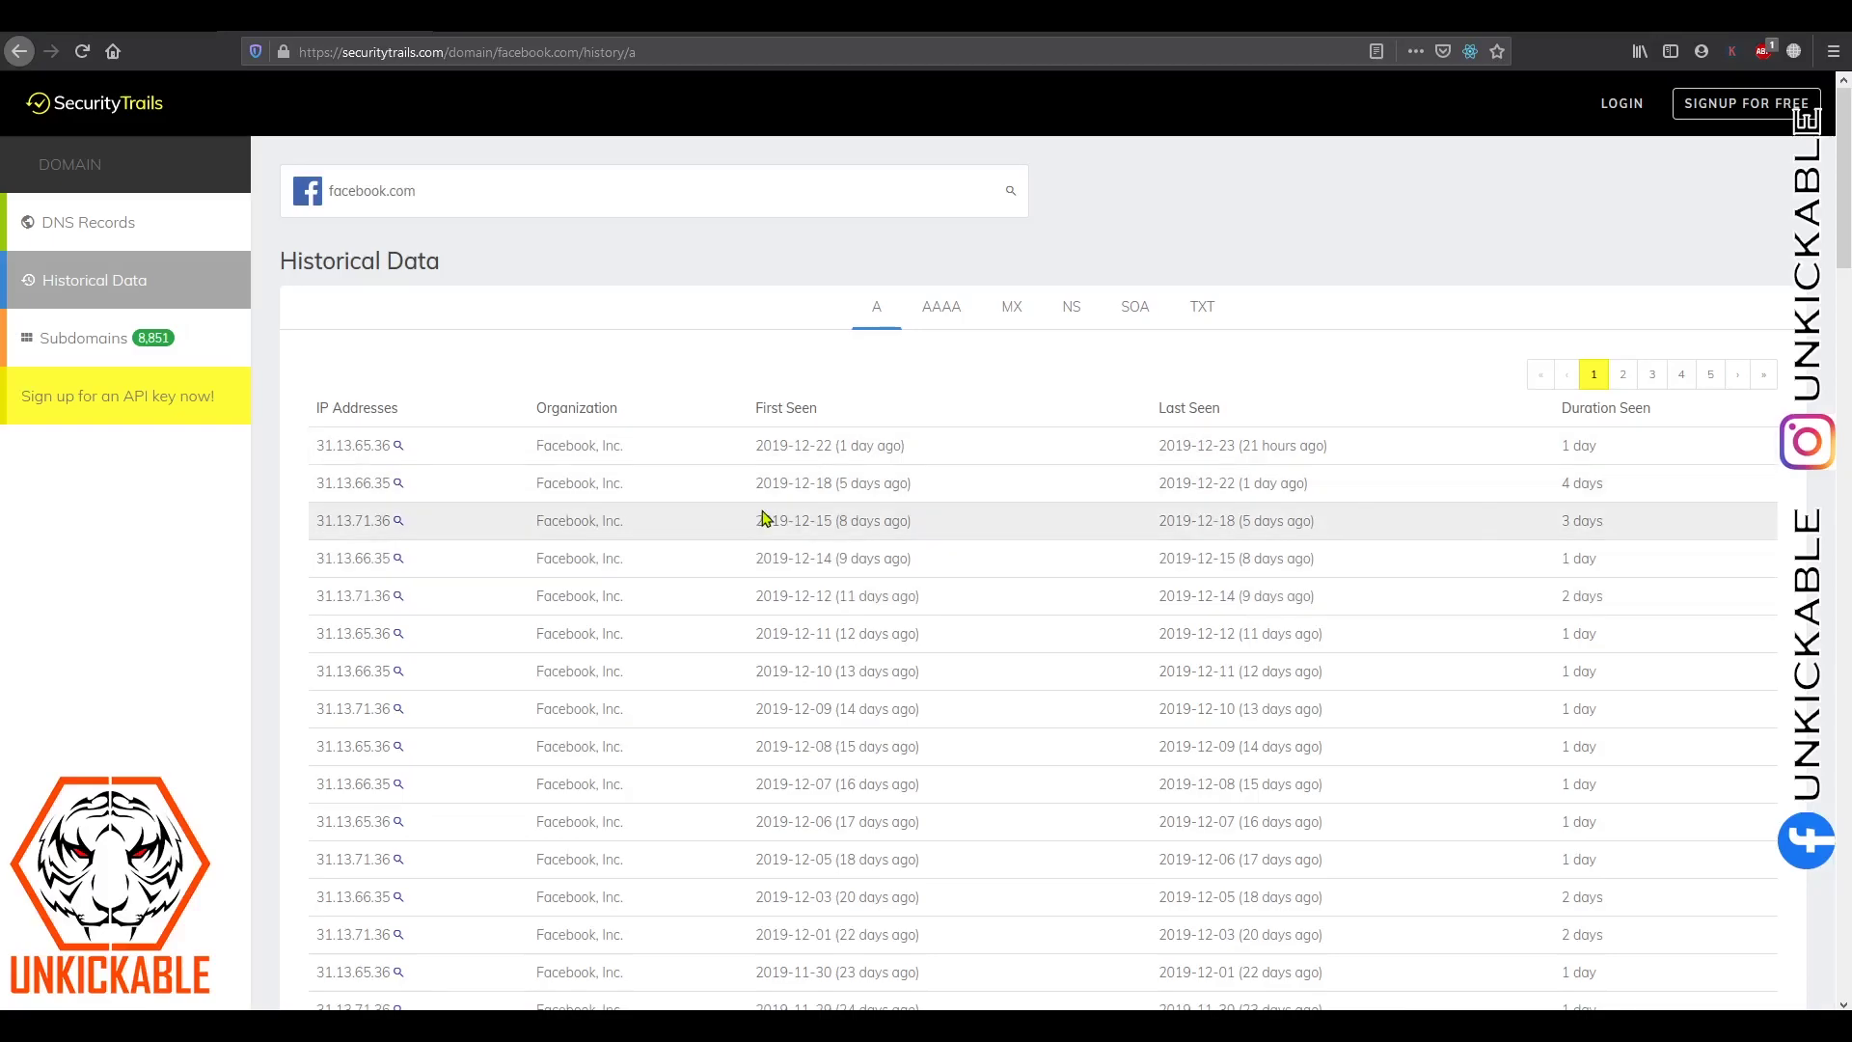
{"action": "scroll", "coordinate": [421, 731], "scroll_direction": "down", "scroll_amount": 15}
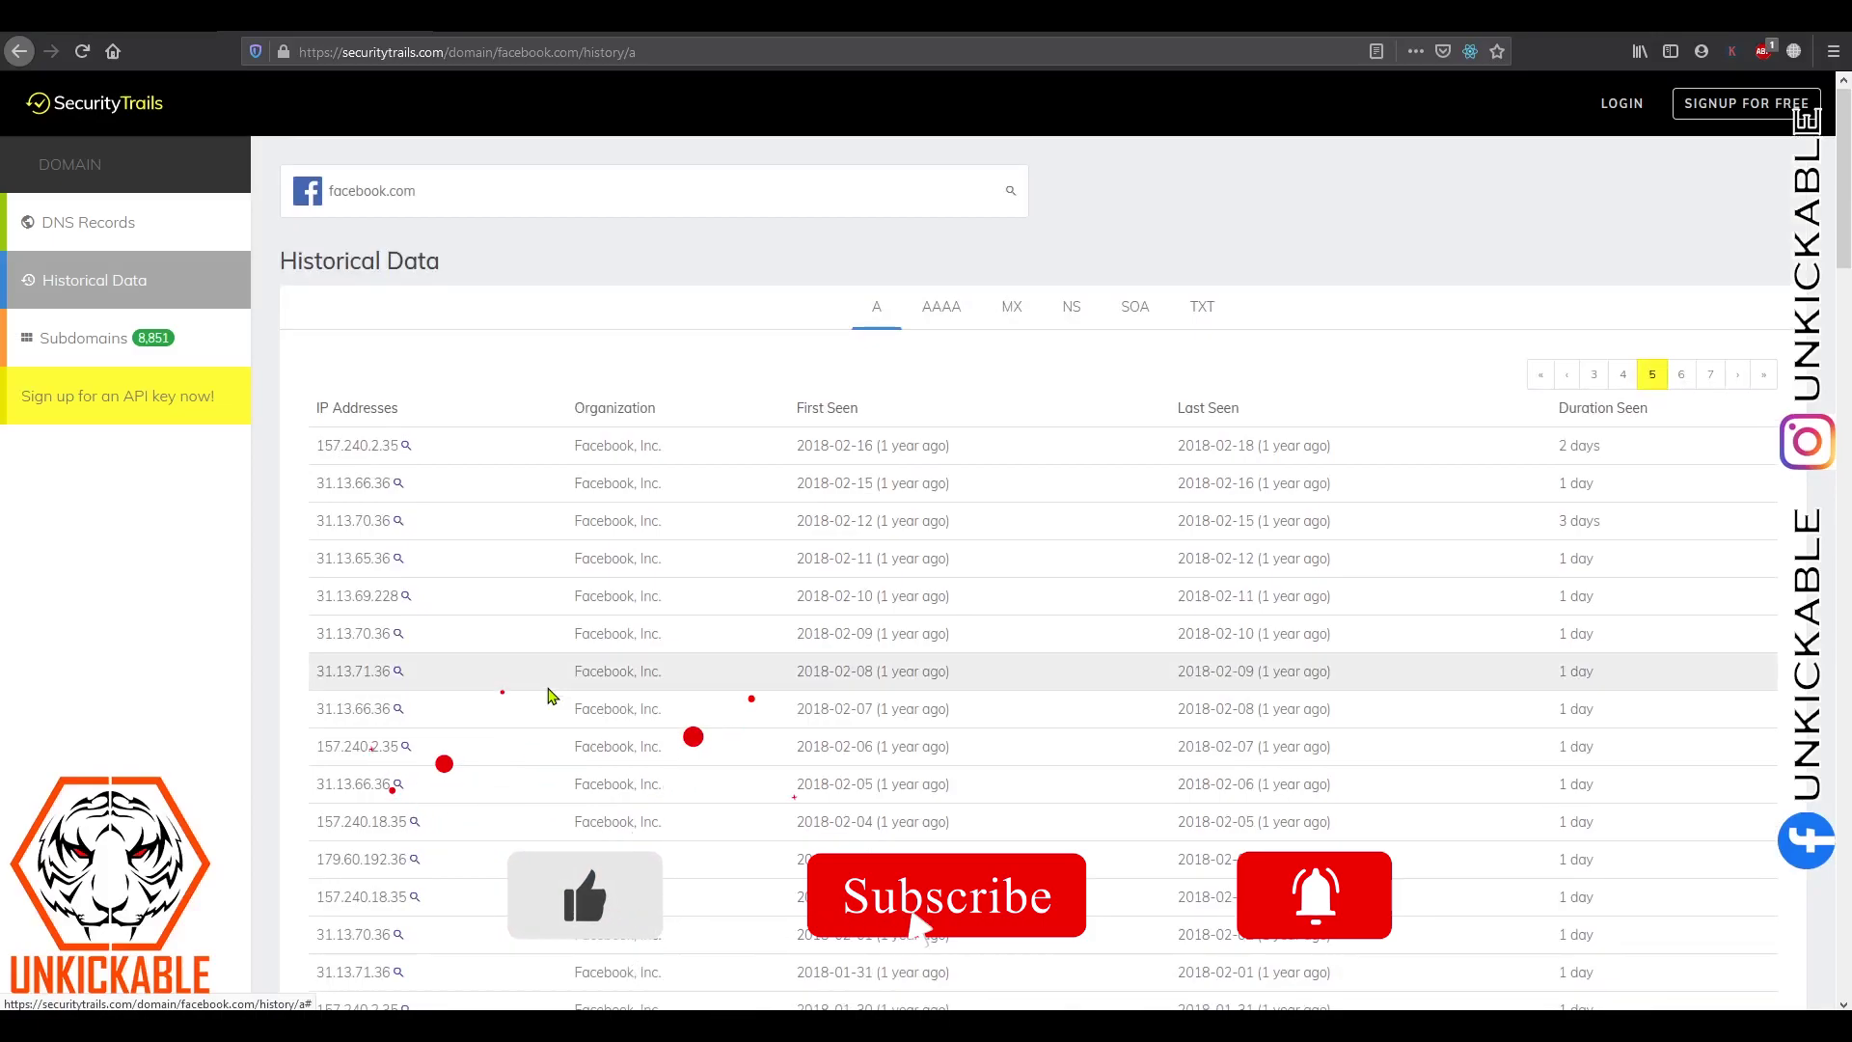
{"action": "left_click", "coordinate": [446, 191]}
Replace the search with youtube.com and open its DNS records.
{"action": "key", "text": "ctrl+a"}
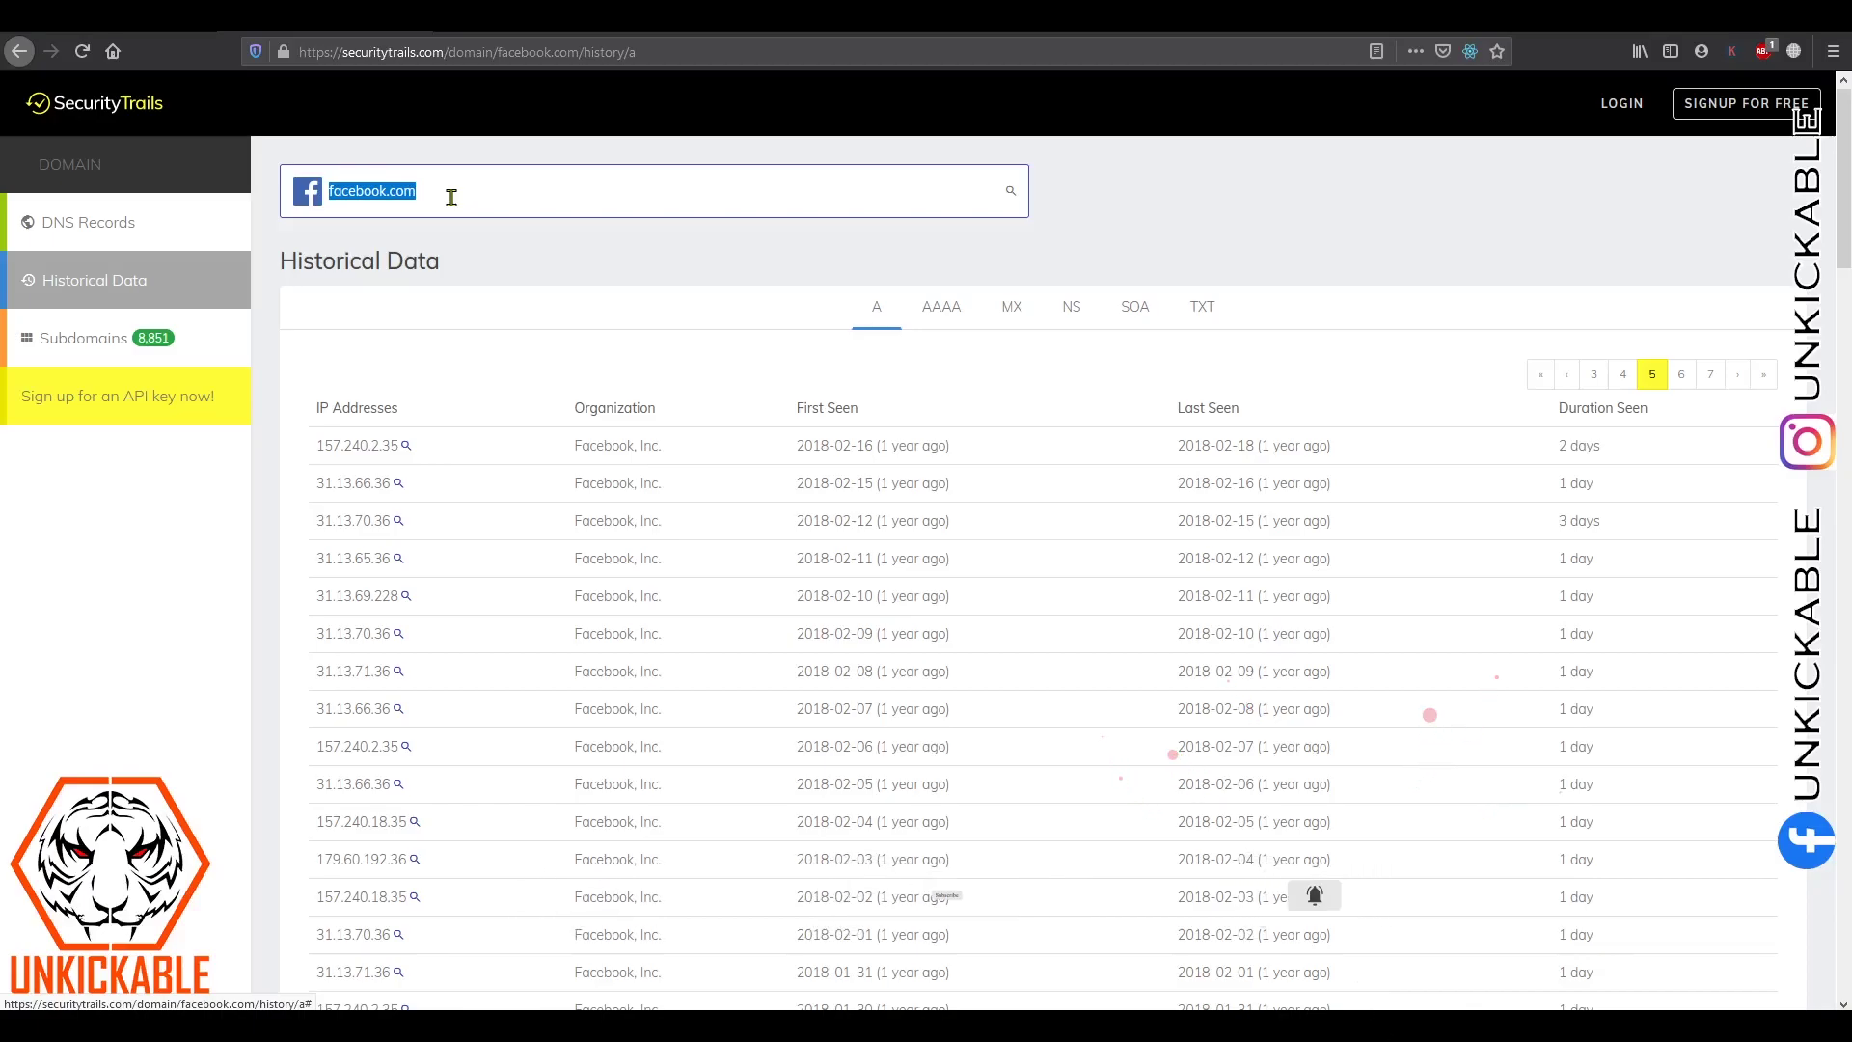
{"action": "type", "text": "youtube"}
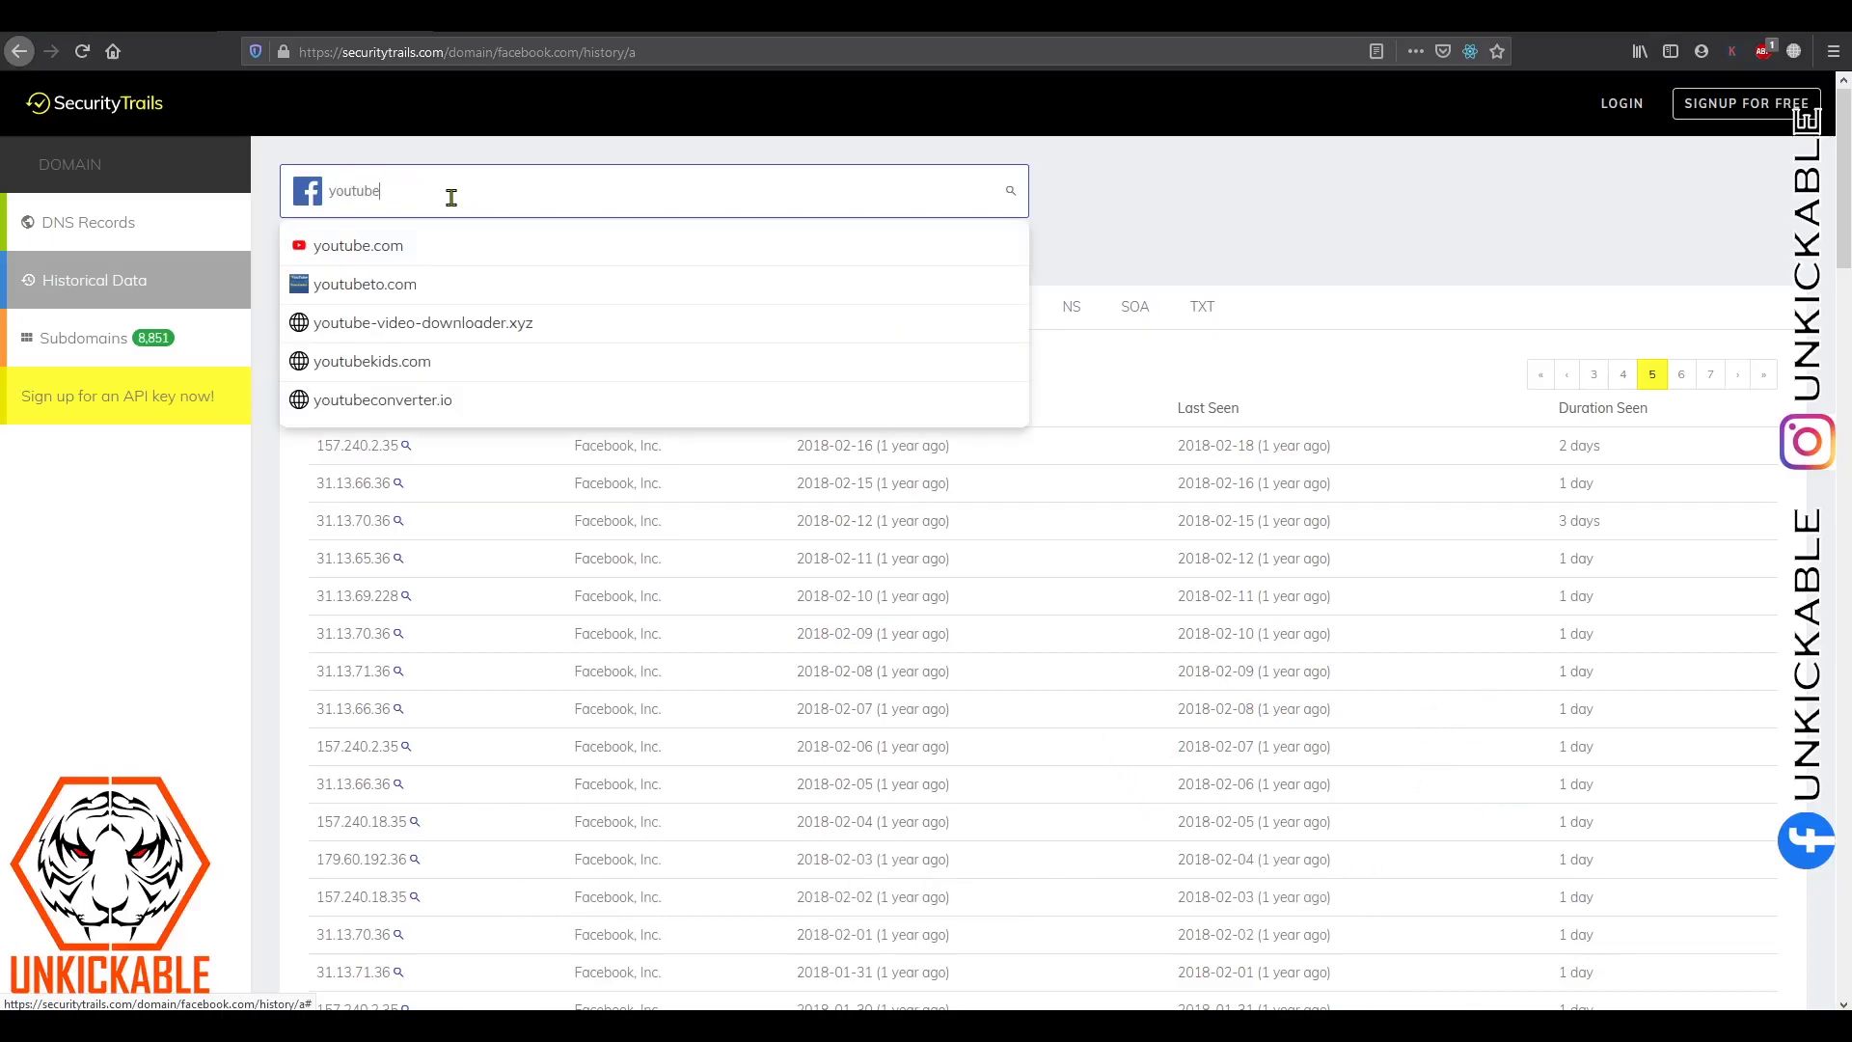
{"action": "type", "text": ".com"}
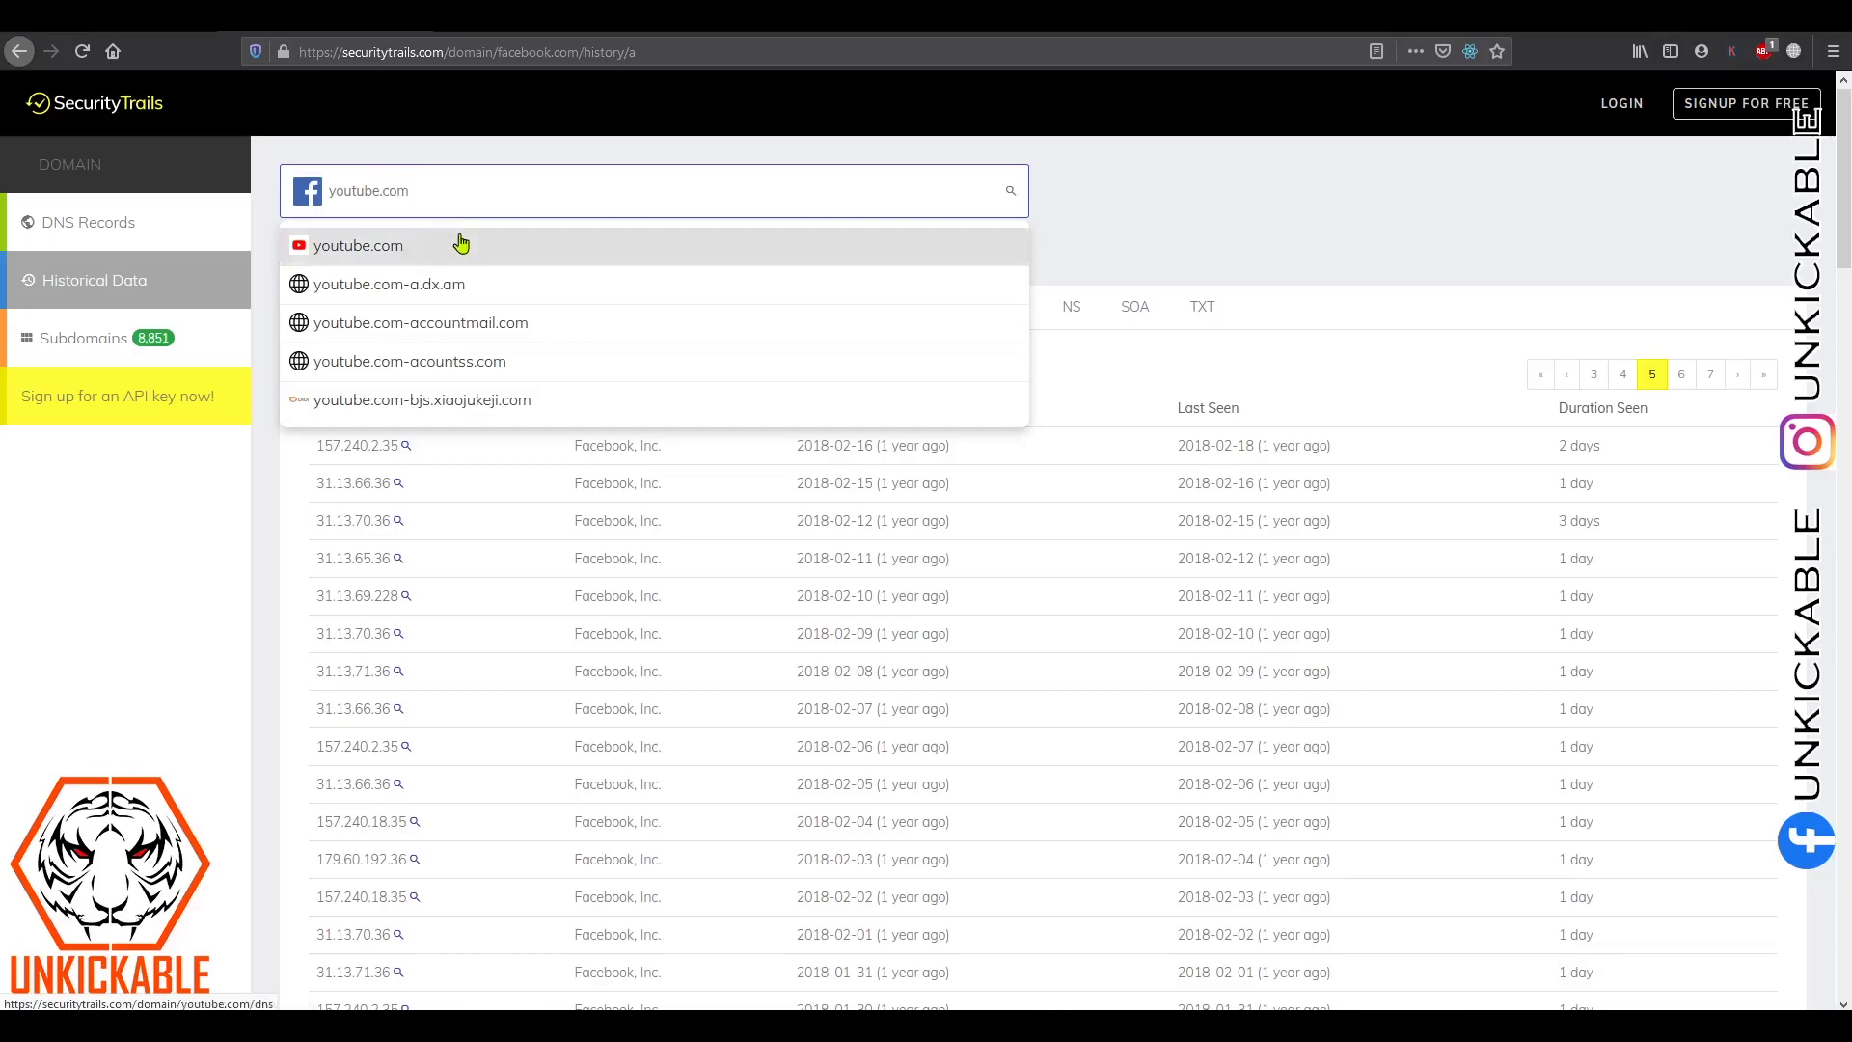
{"action": "left_click", "coordinate": [461, 243]}
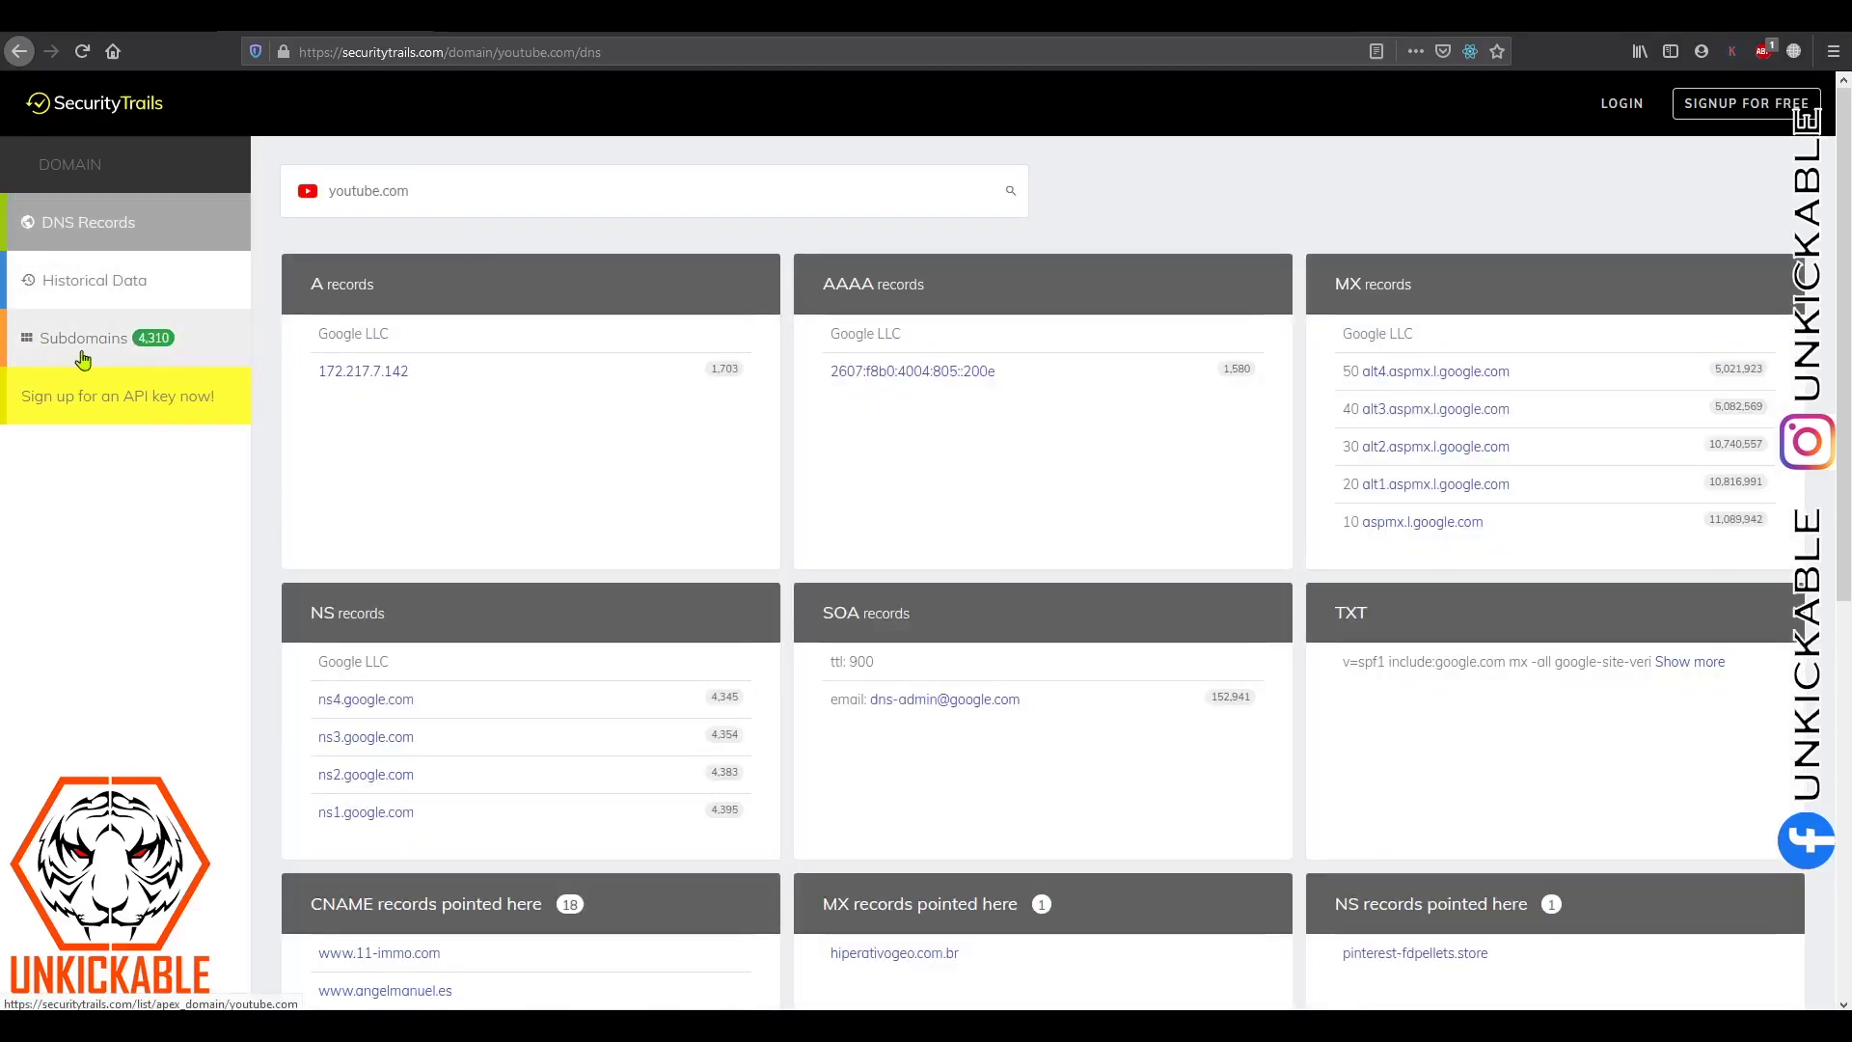
Review youtube.com's historical A records showing Google LLC IPs from December 2019.
{"action": "left_click", "coordinate": [93, 297]}
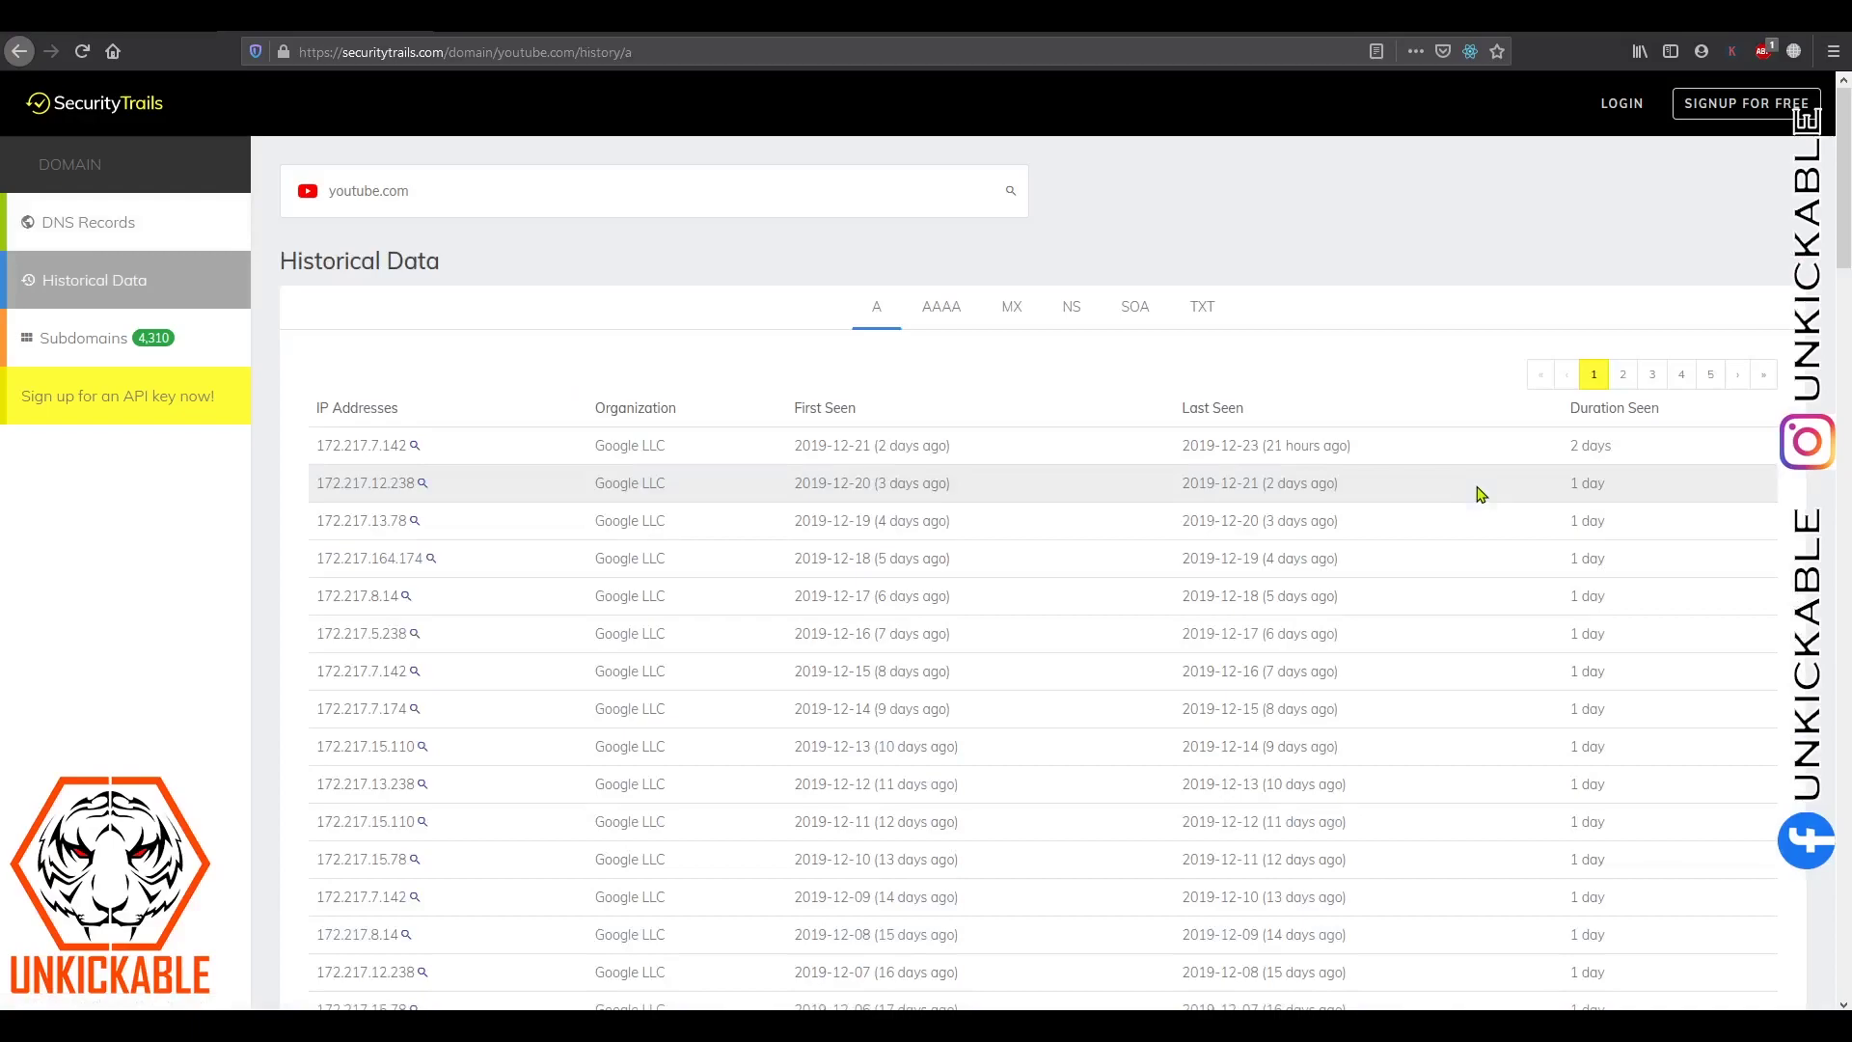
{"action": "scroll", "coordinate": [1479, 473], "scroll_direction": "down", "scroll_amount": 10}
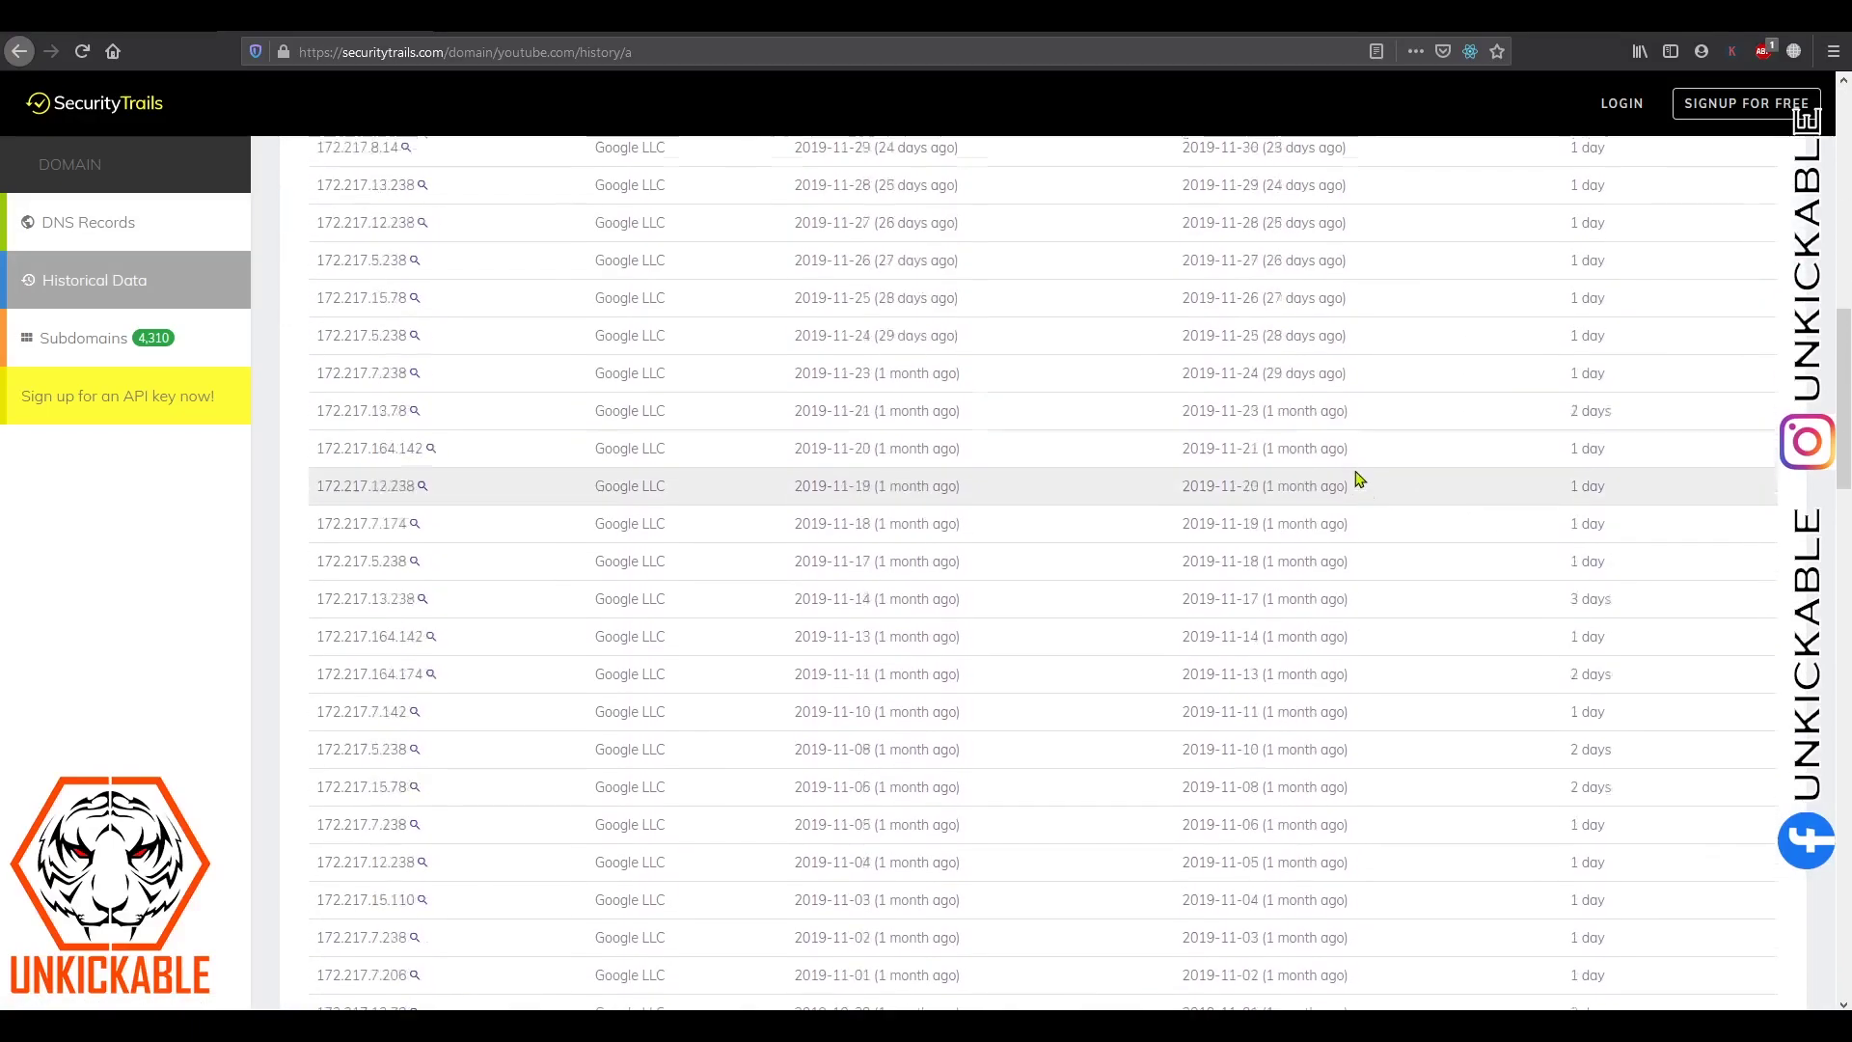
{"action": "scroll", "coordinate": [1306, 472], "scroll_direction": "up", "scroll_amount": 10}
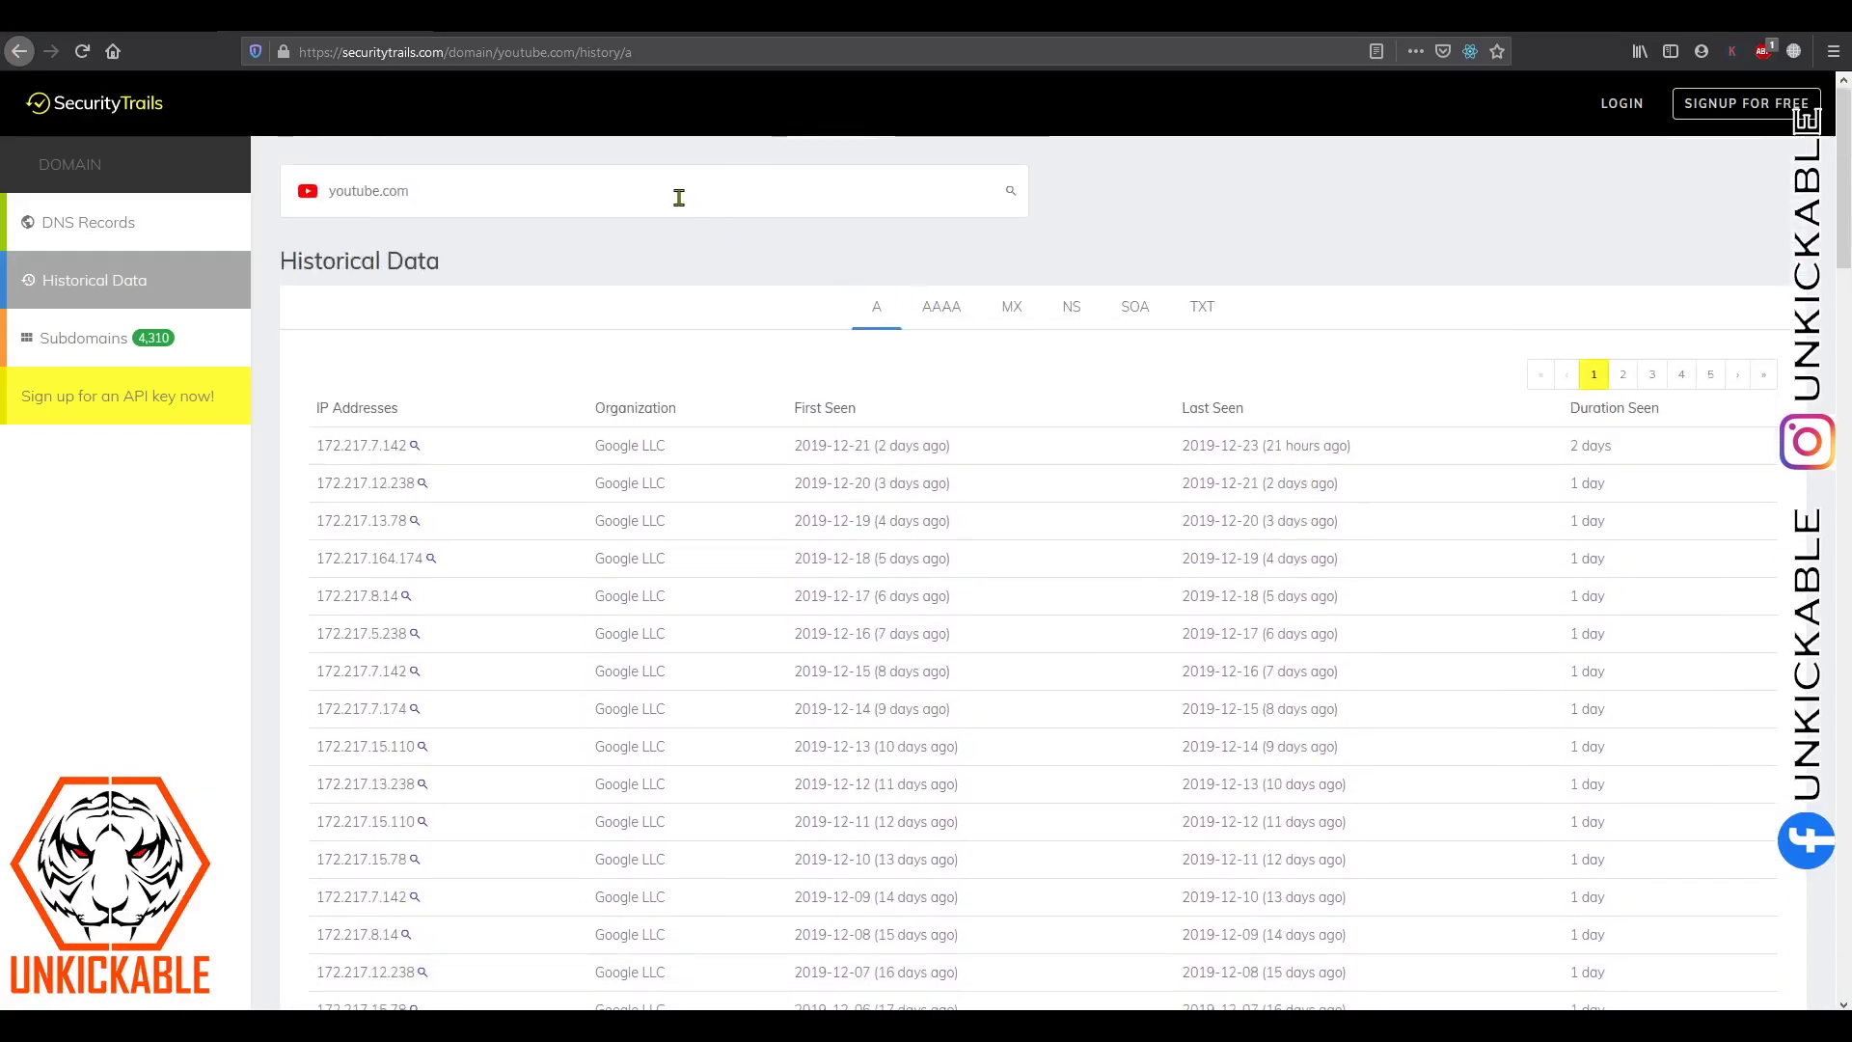
{"action": "left_click", "coordinate": [679, 197]}
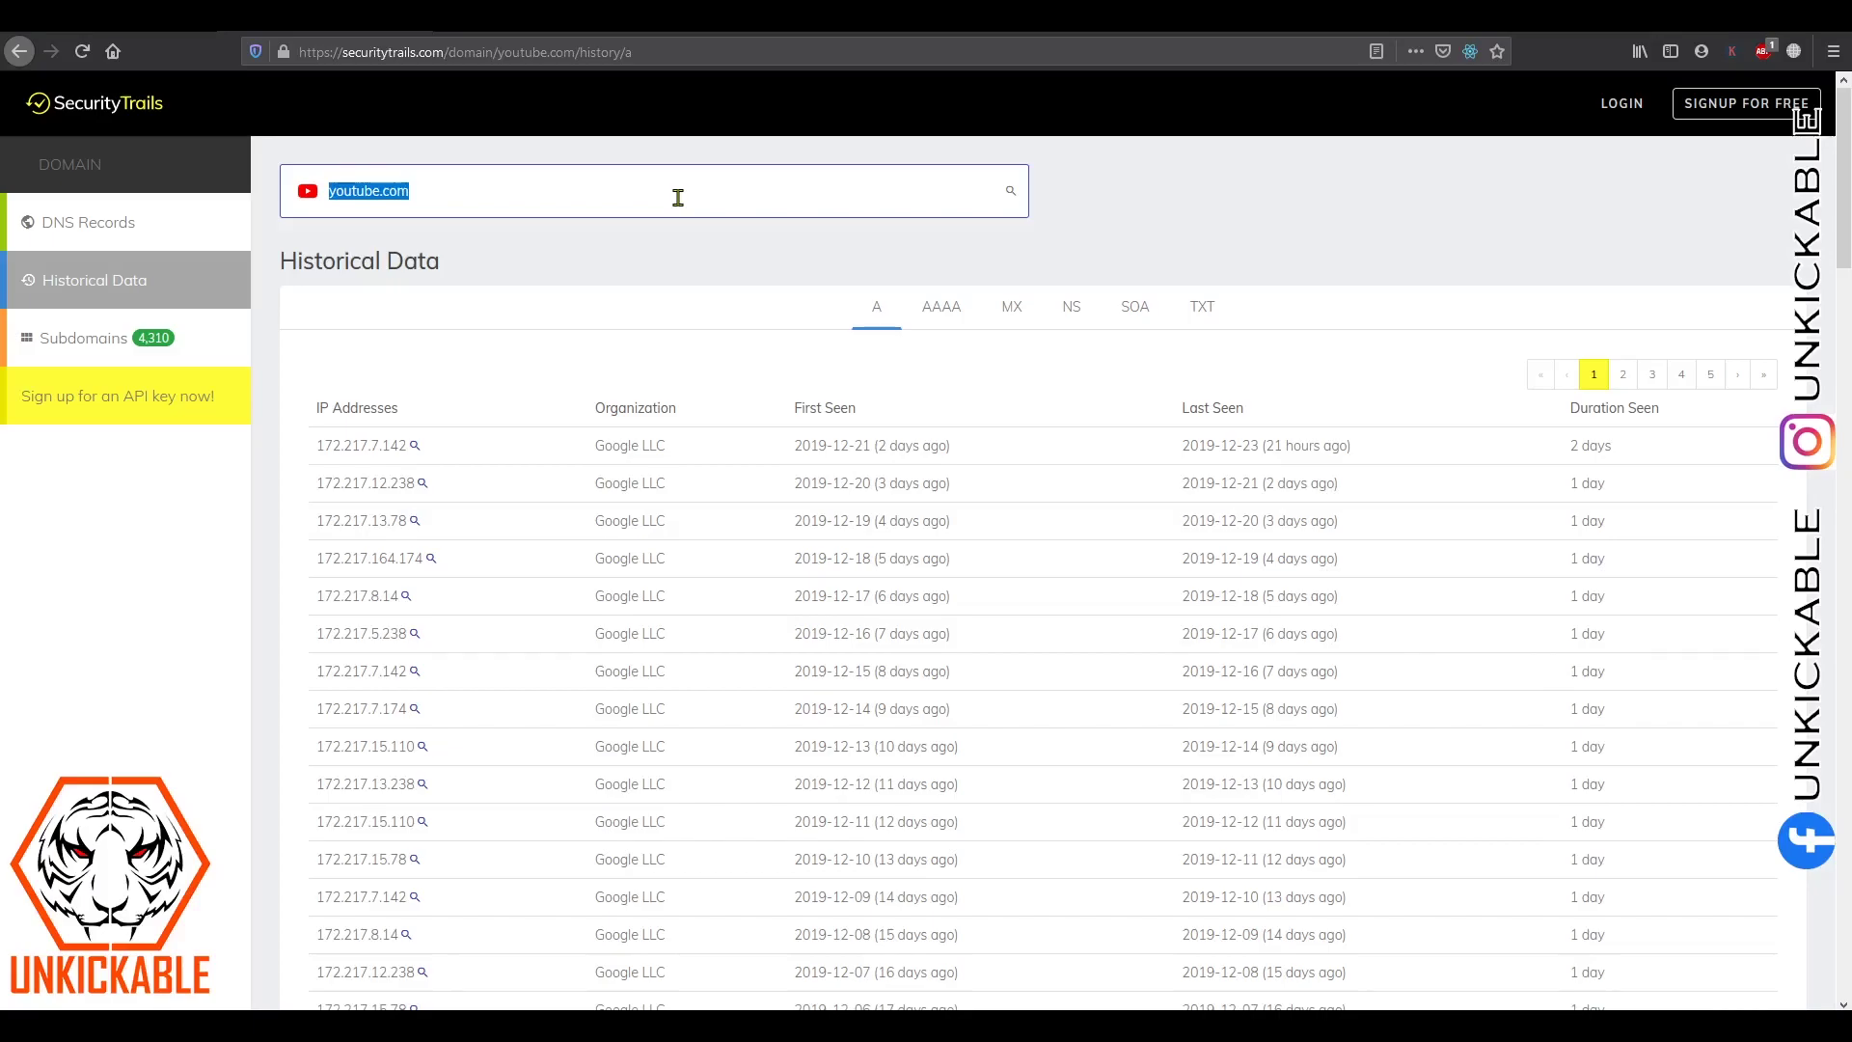
Search nasa.gov and open its DNS records with A records 52.0.14.116 and 23.22.39.120.
{"action": "key", "text": "BackSpace"}
{"action": "type", "text": "nasa.gov"}
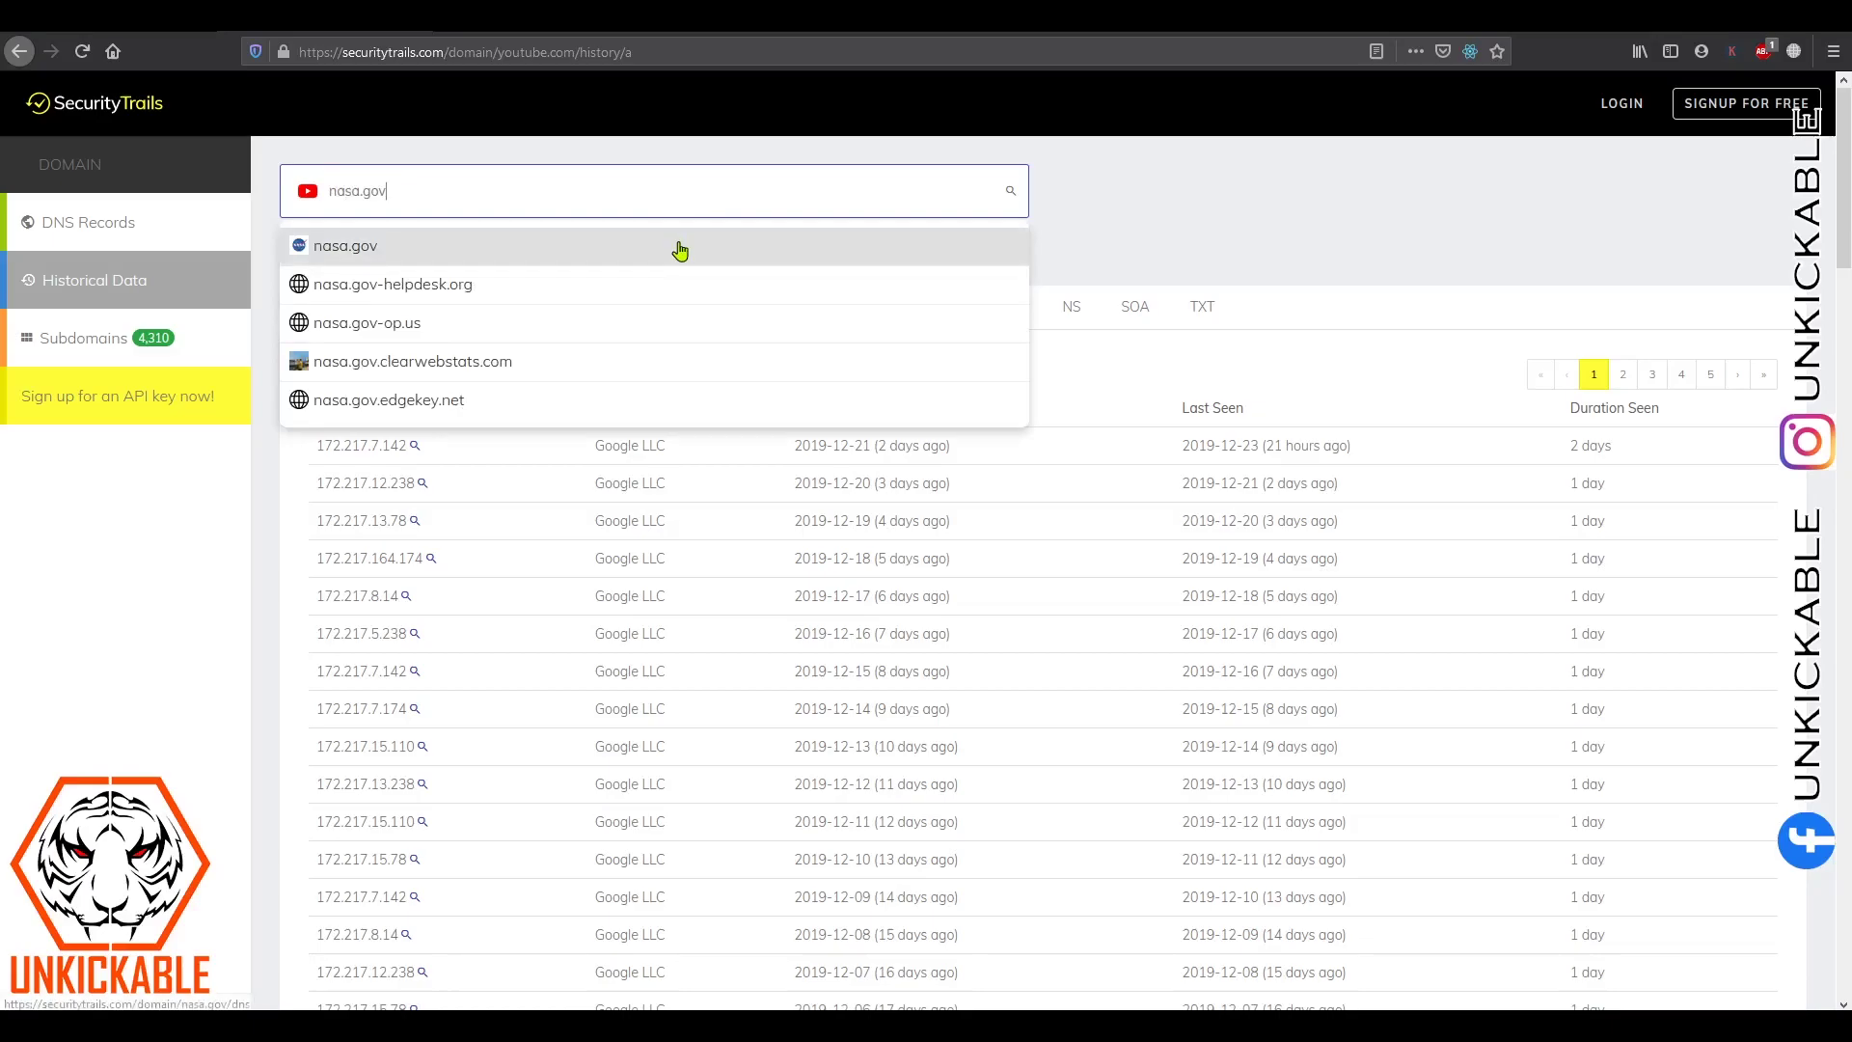
{"action": "left_click", "coordinate": [679, 245]}
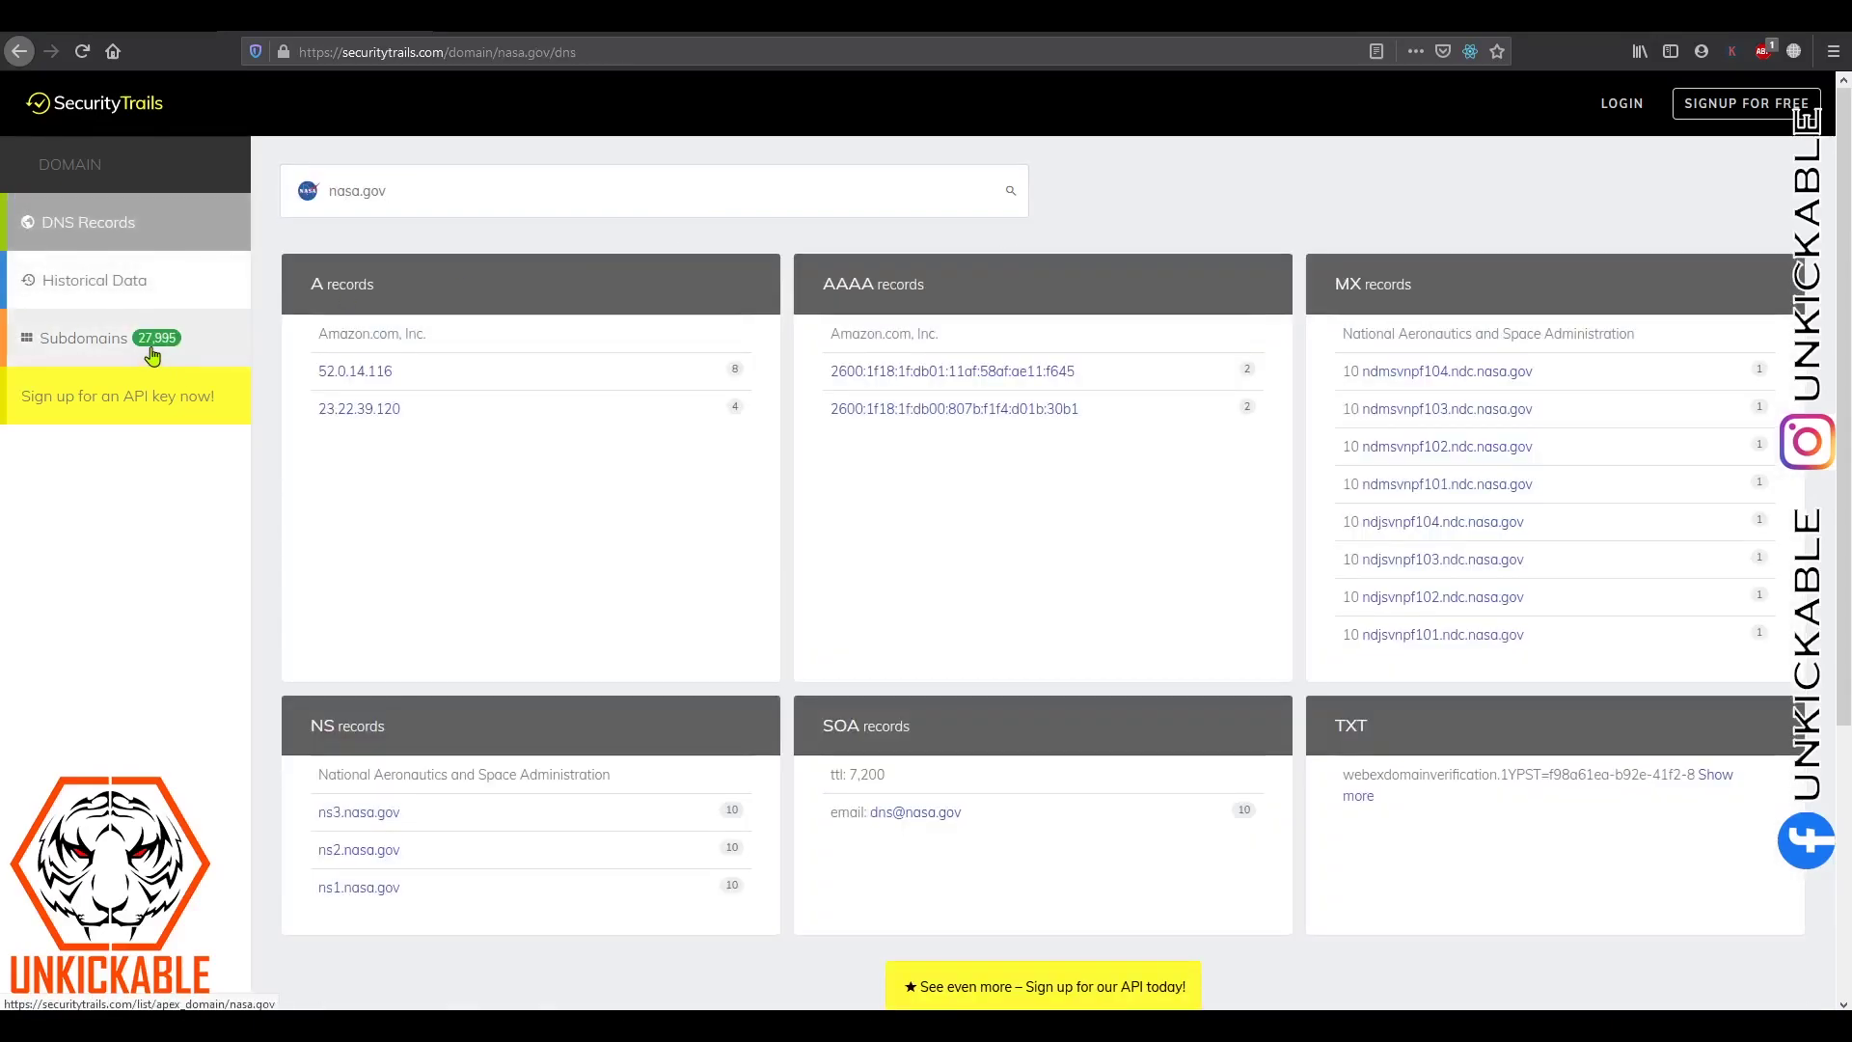
Show nasa.gov's historical A-record data with Amazon IPs seen since 2017.
{"action": "left_click", "coordinate": [93, 289]}
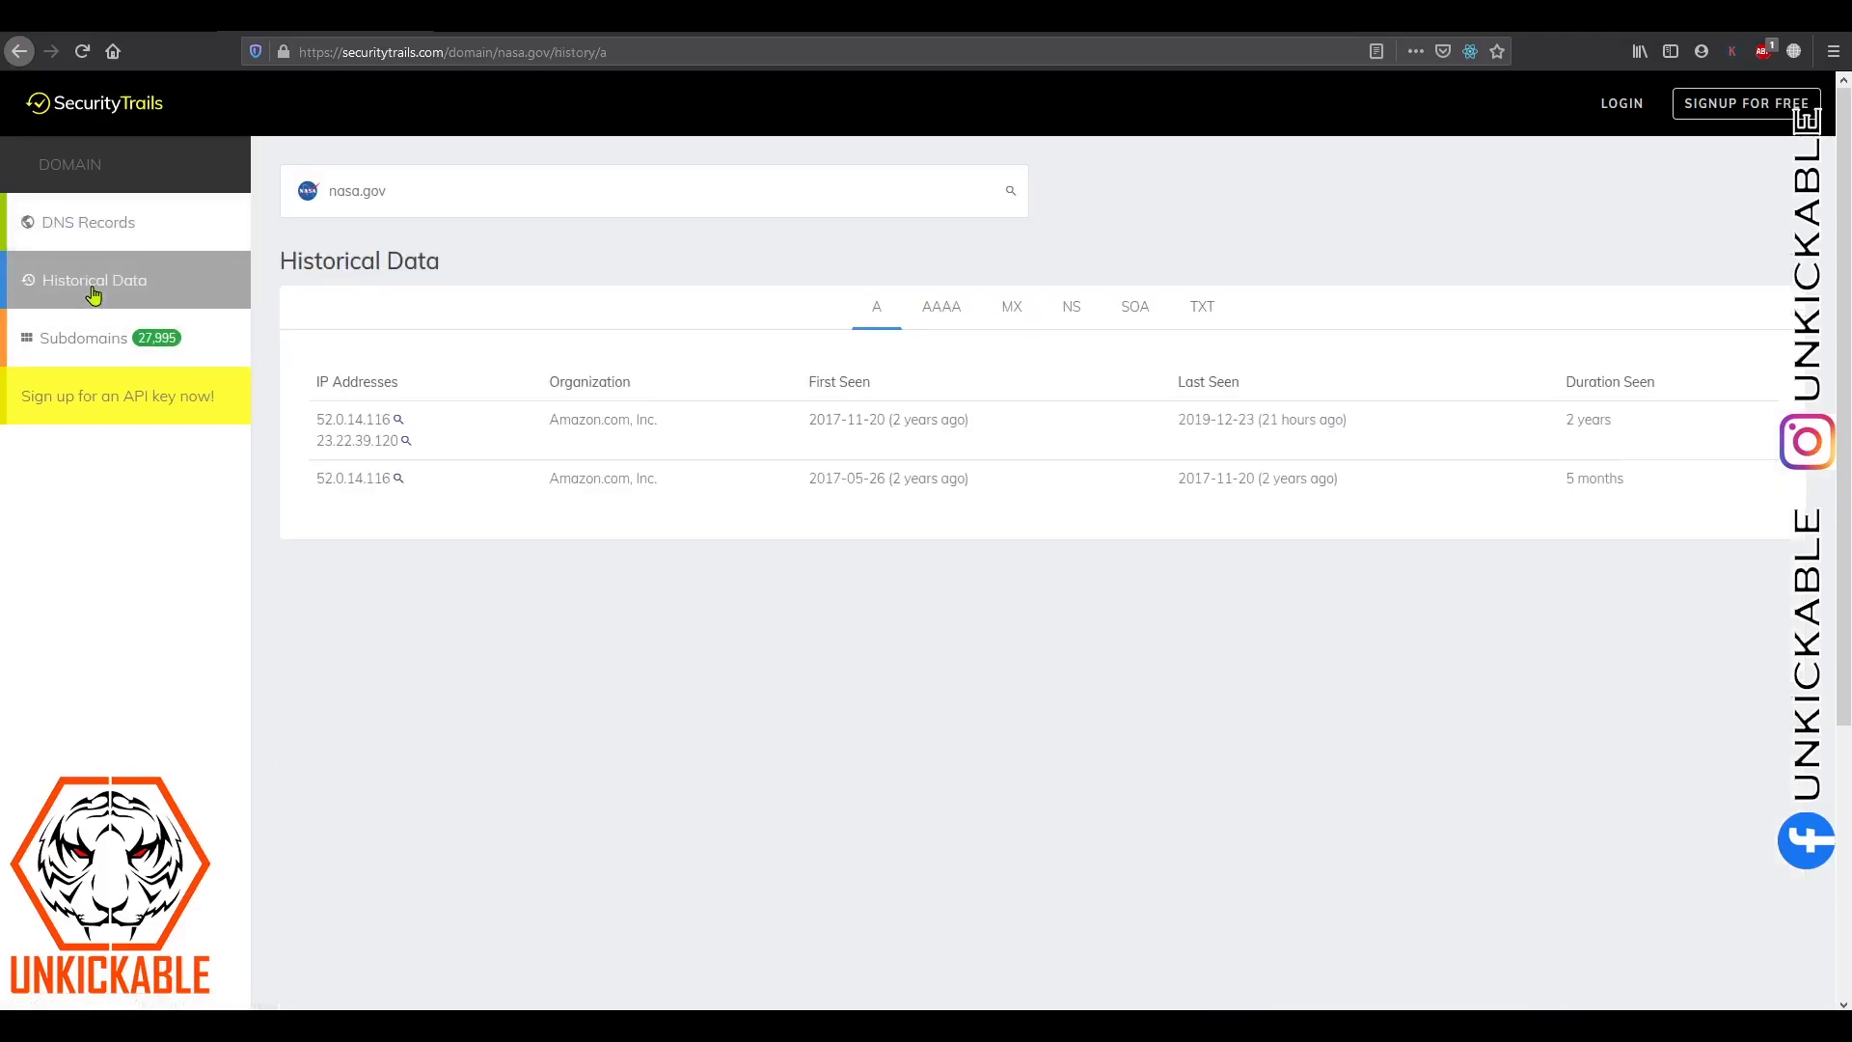